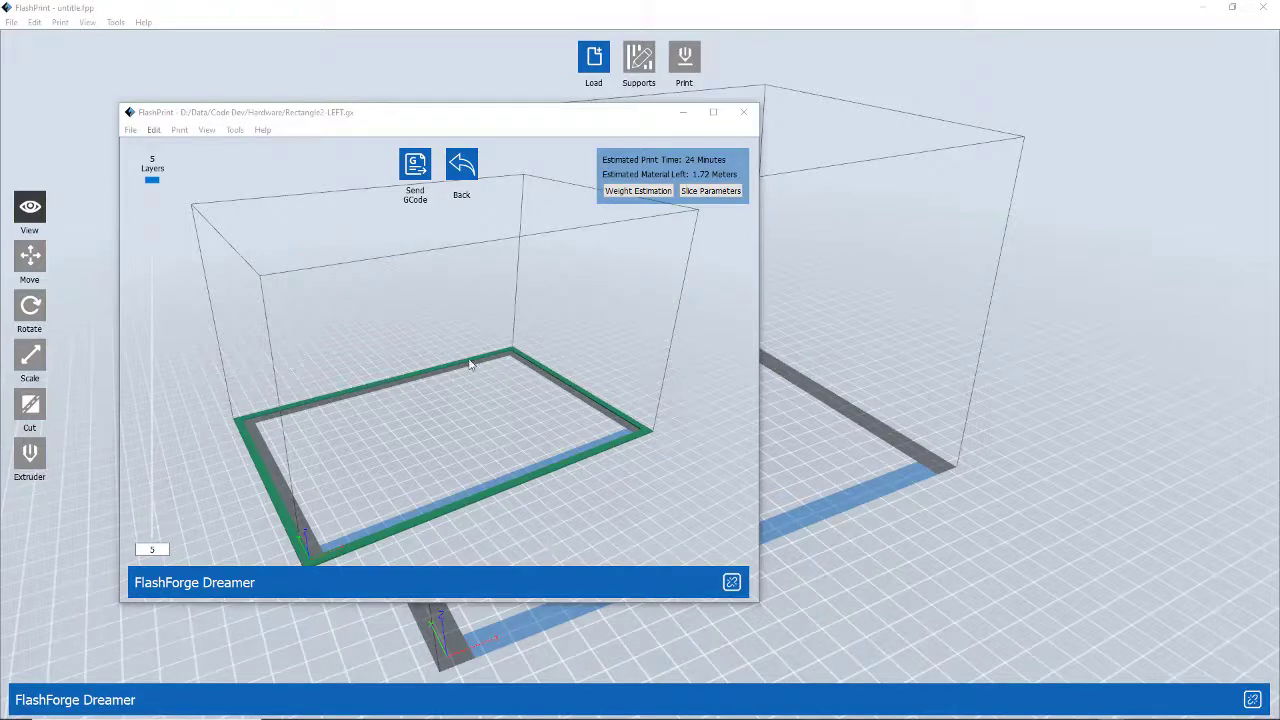
Step: Close the sliced rectangle preview and return to the rectangle model's editing view
{"action": "left_click_drag", "start_coordinate": [485, 122], "coordinate": [530, 126]}
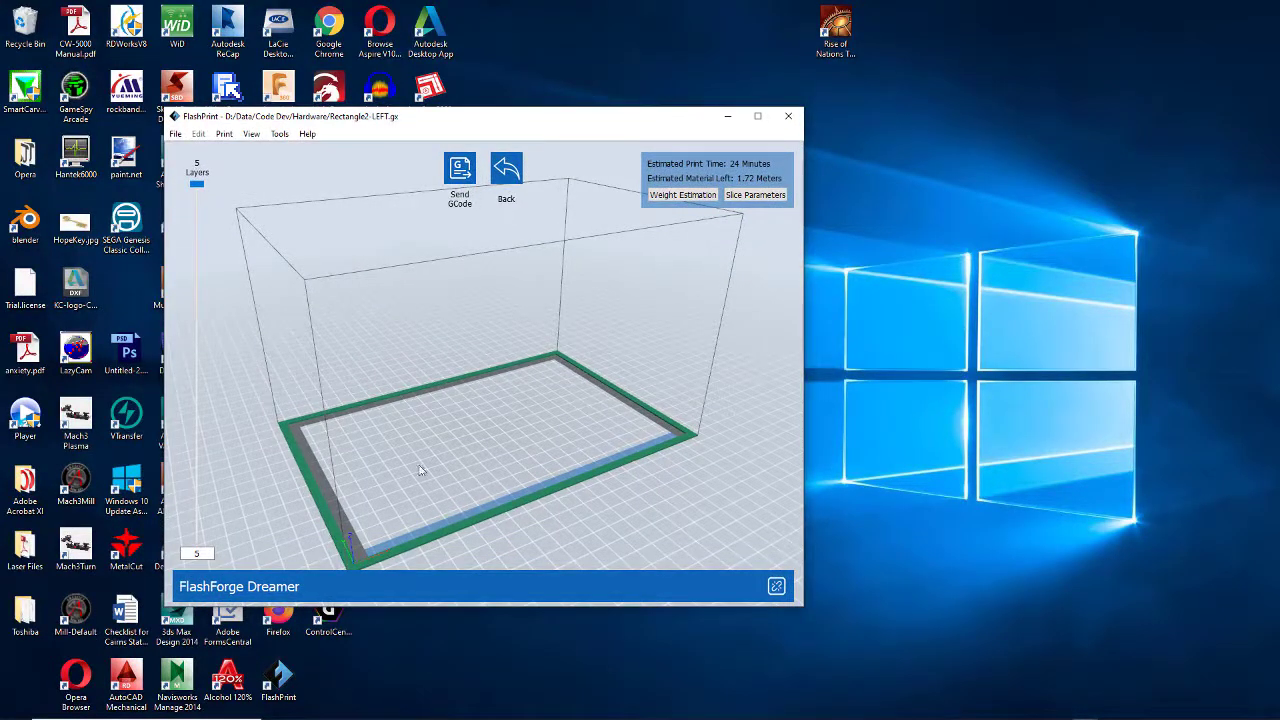
{"action": "left_click", "coordinate": [506, 168]}
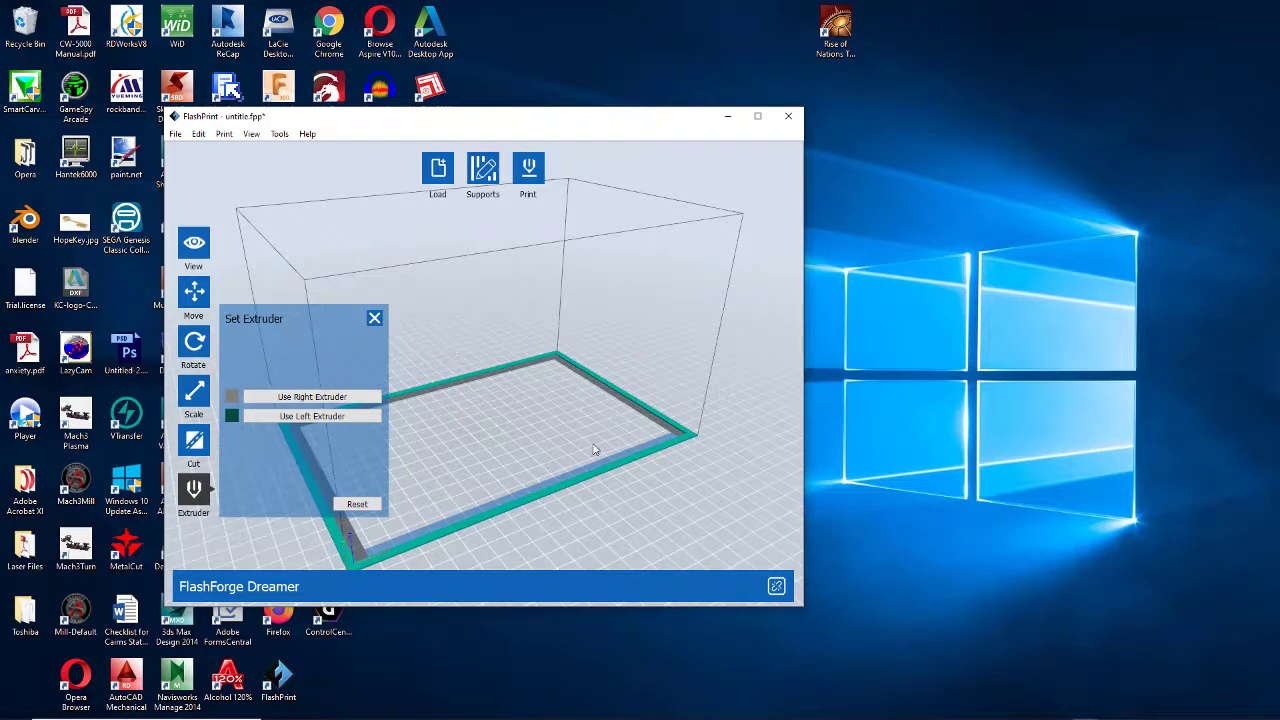
Step: Close the Set Extruder panel and zoom in and out around the Dreamer build plate
{"action": "left_click", "coordinate": [375, 318]}
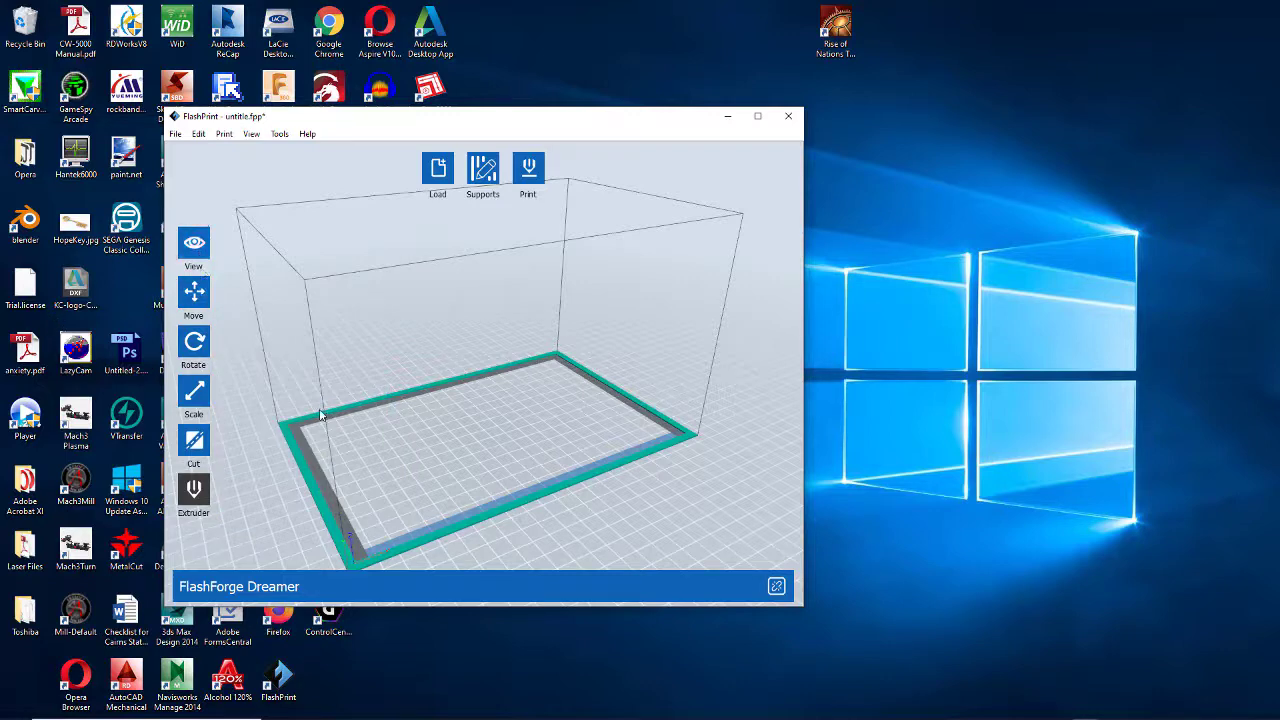
{"action": "scroll", "coordinate": [491, 523], "scroll_direction": "up", "scroll_amount": 5}
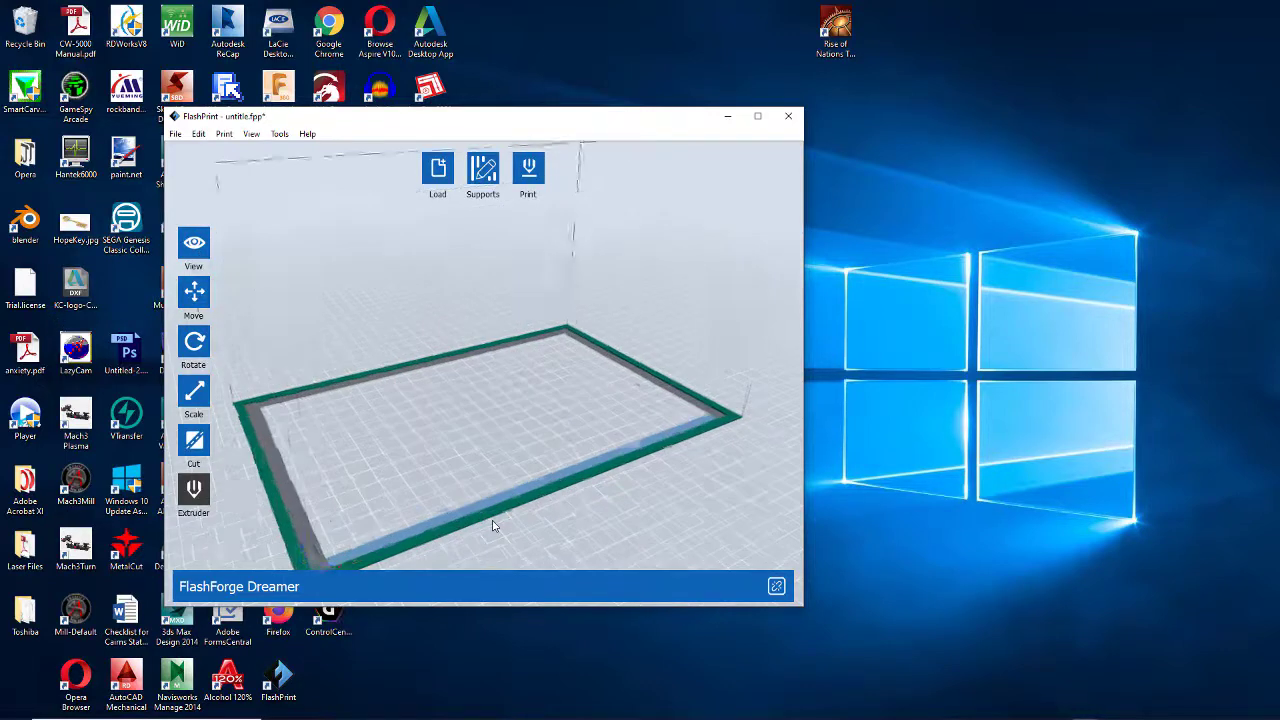
{"action": "scroll", "coordinate": [531, 489], "scroll_direction": "down", "scroll_amount": 2}
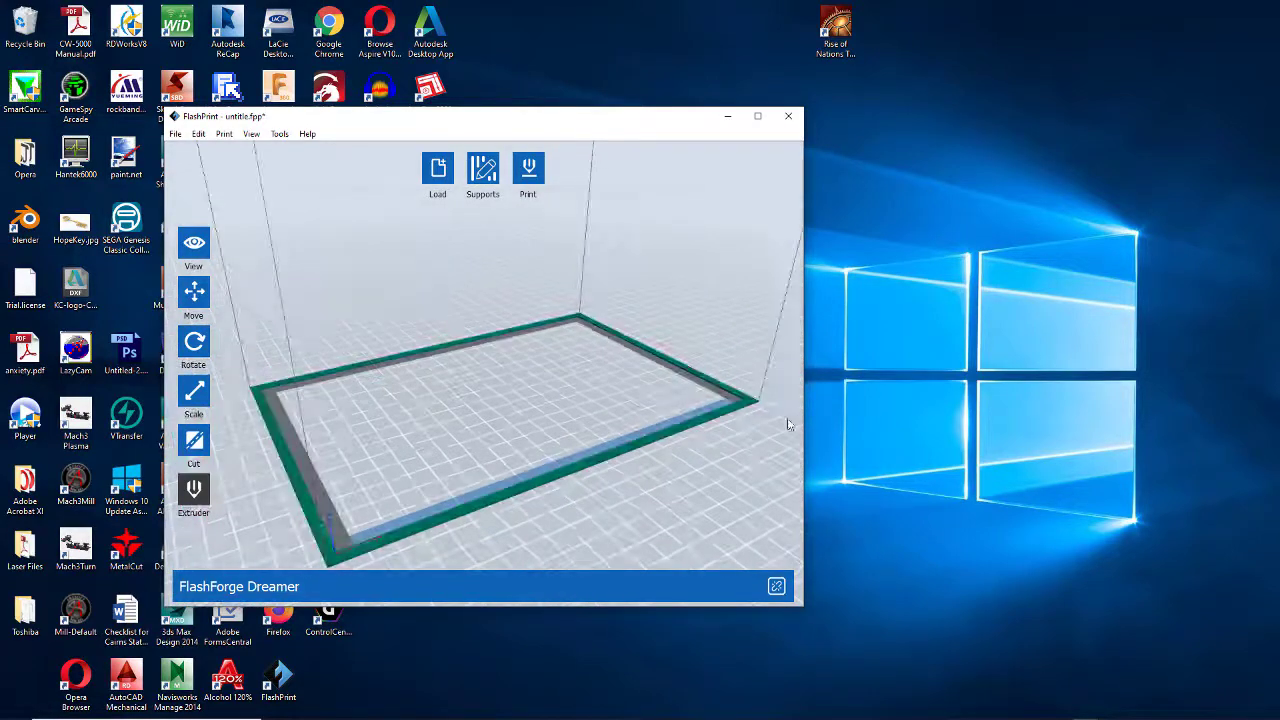
{"action": "scroll", "coordinate": [760, 408], "scroll_direction": "up", "scroll_amount": 5}
{"action": "scroll", "coordinate": [735, 400], "scroll_direction": "down", "scroll_amount": 5}
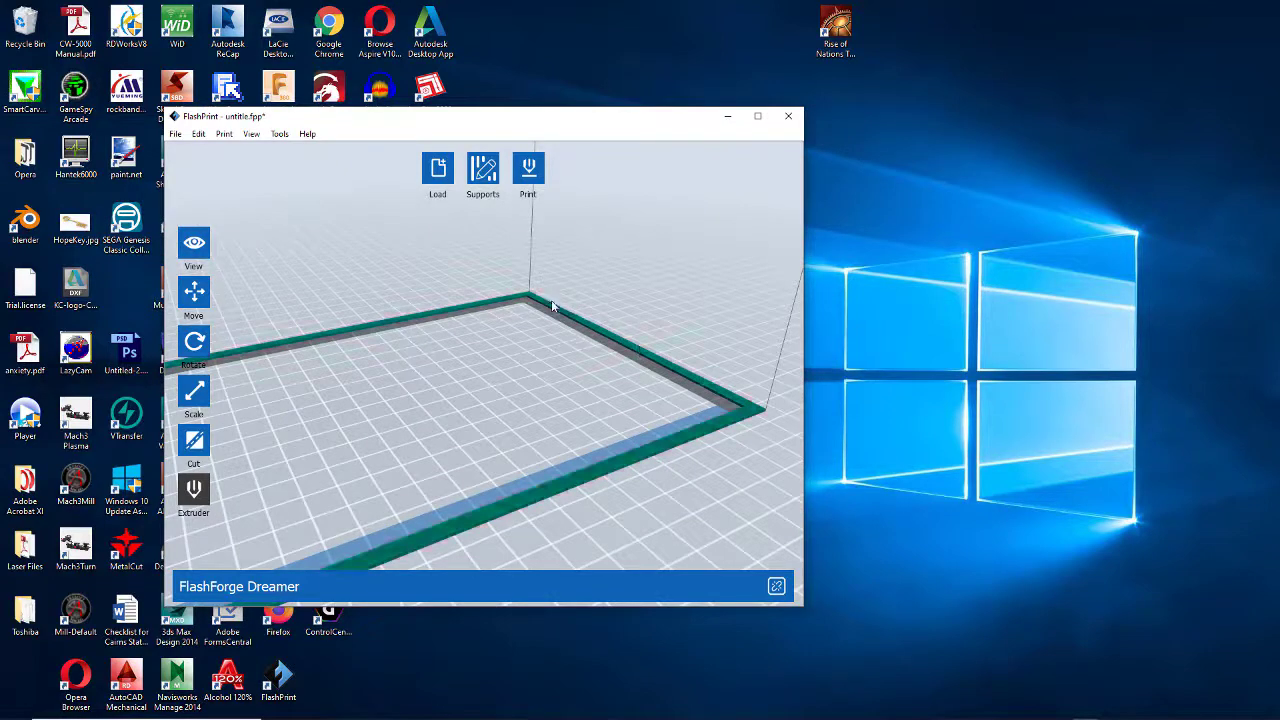
{"action": "scroll", "coordinate": [517, 287], "scroll_direction": "up", "scroll_amount": 4}
{"action": "scroll", "coordinate": [520, 296], "scroll_direction": "up", "scroll_amount": 2}
{"action": "scroll", "coordinate": [553, 291], "scroll_direction": "down", "scroll_amount": 2}
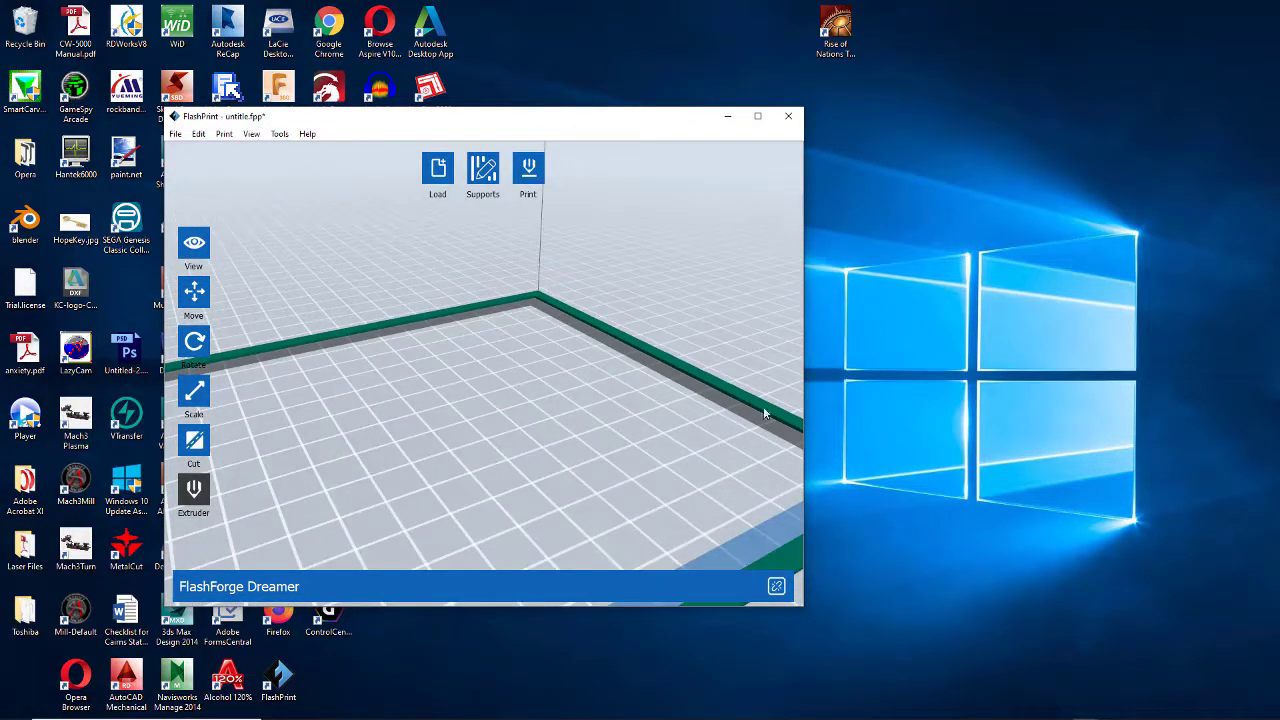
{"action": "scroll", "coordinate": [580, 285], "scroll_direction": "down", "scroll_amount": 2}
{"action": "scroll", "coordinate": [591, 292], "scroll_direction": "down", "scroll_amount": 2}
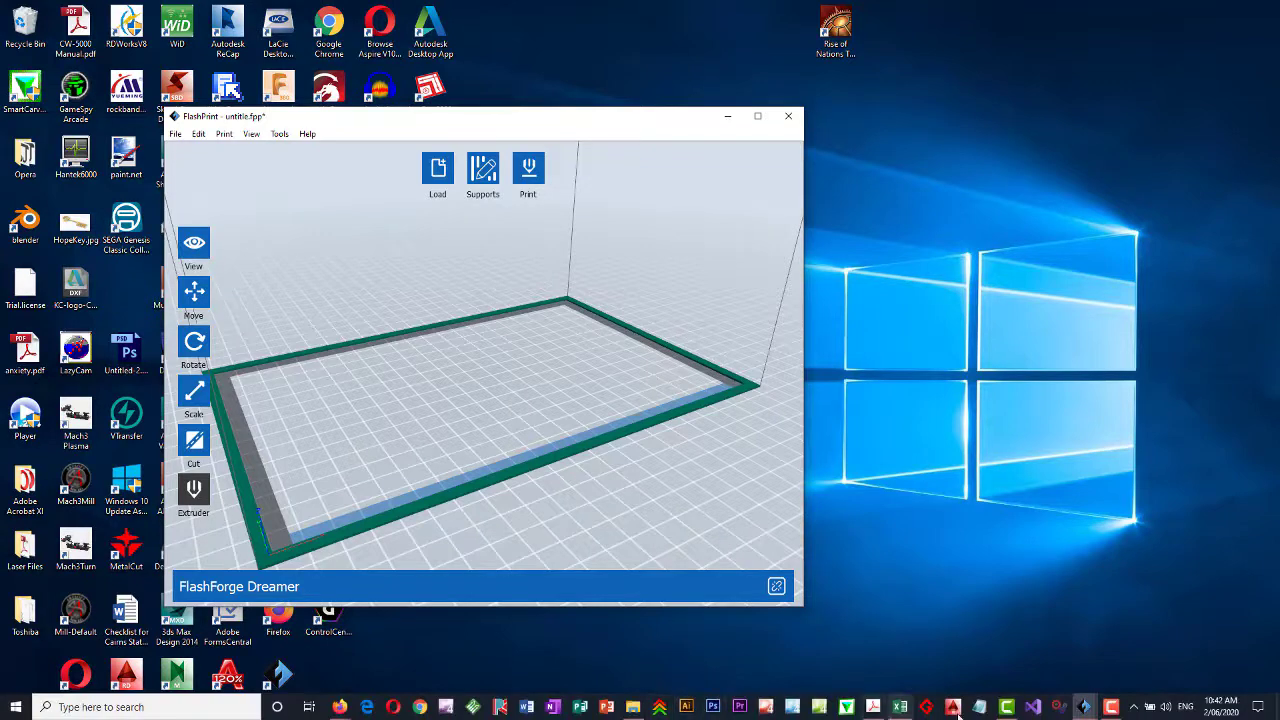
Step: Bring the untitle.fpp project window to the front and glance through the Print menu
{"action": "left_click", "coordinate": [1086, 707]}
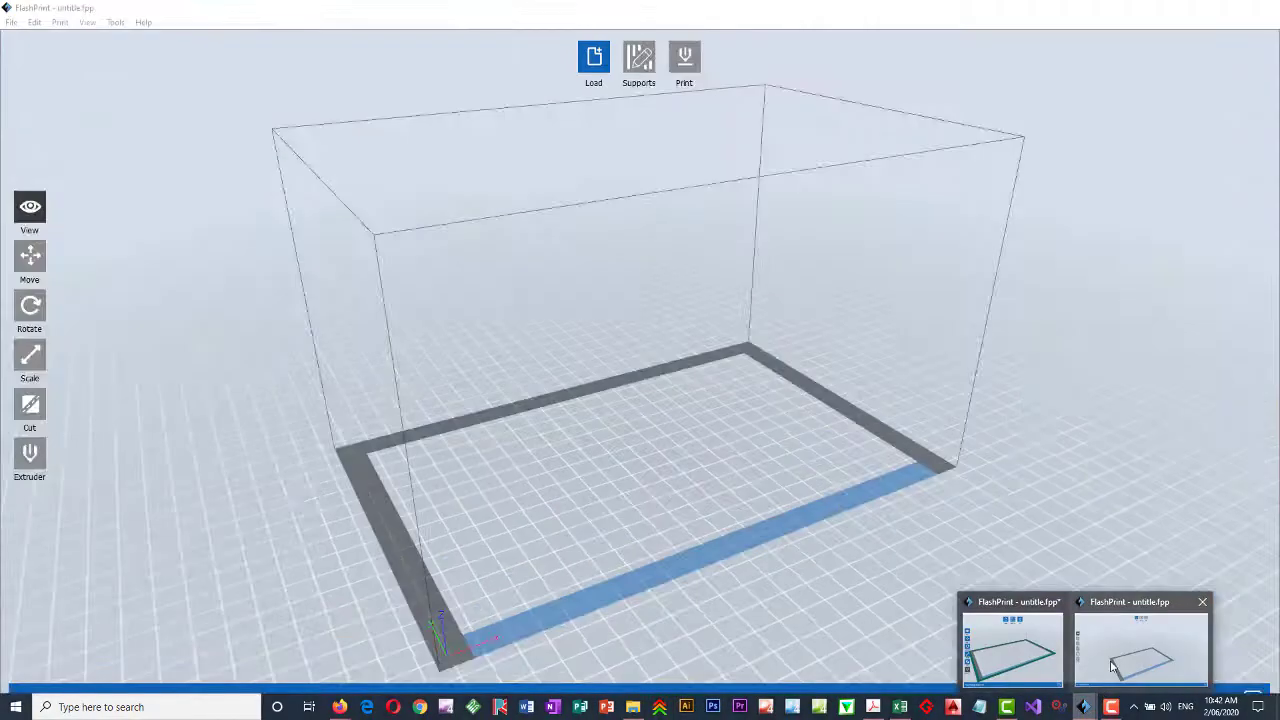
{"action": "left_click", "coordinate": [1140, 652]}
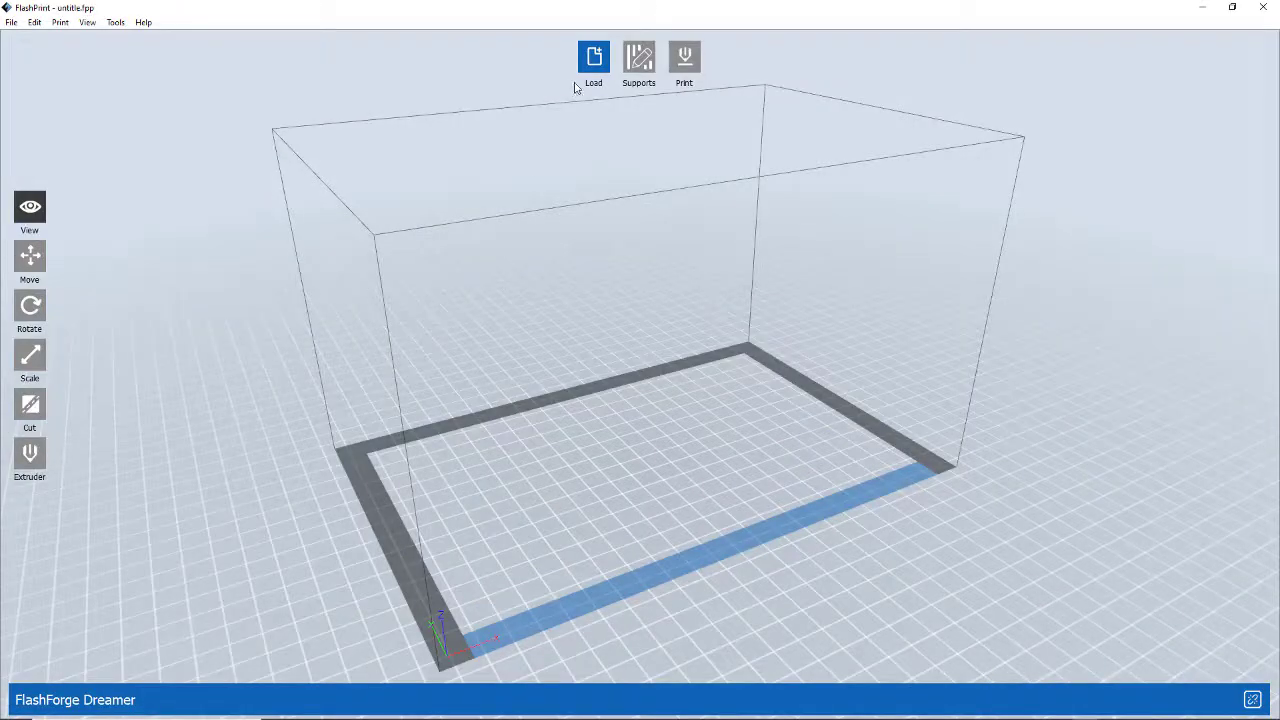
{"action": "left_click", "coordinate": [60, 22]}
{"action": "mouse_move", "coordinate": [94, 104]}
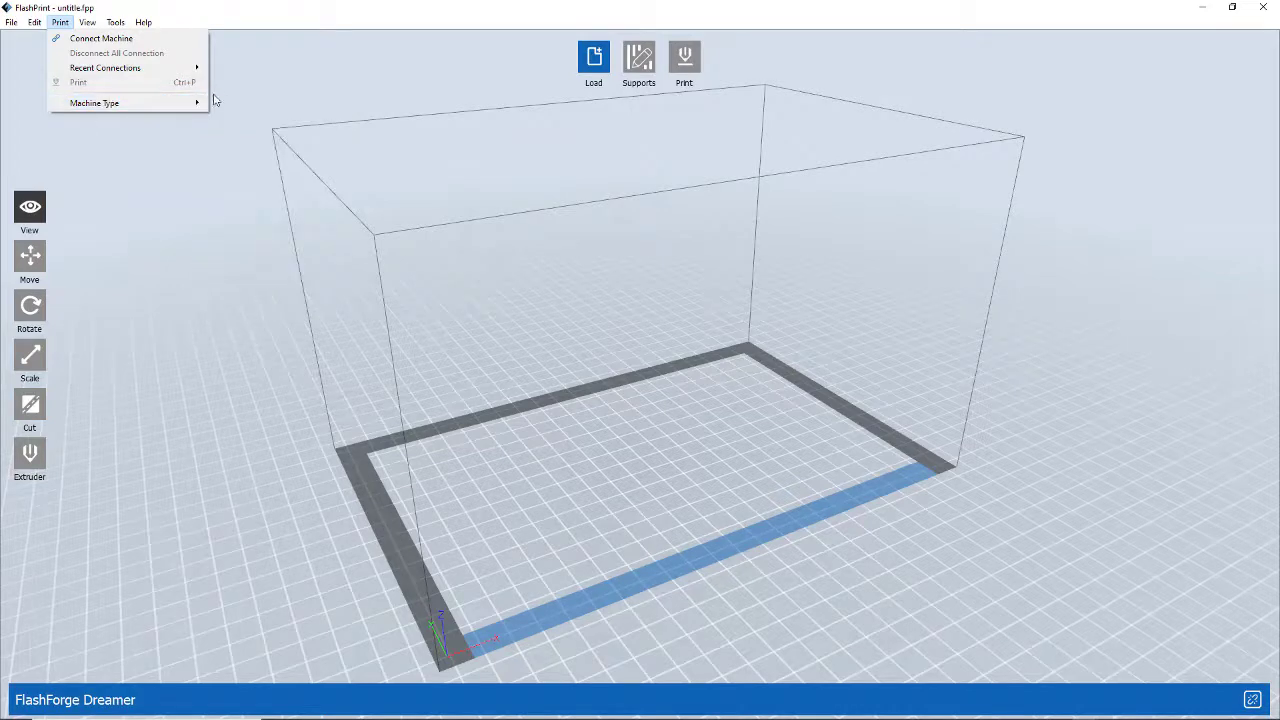
{"action": "left_click", "coordinate": [456, 270]}
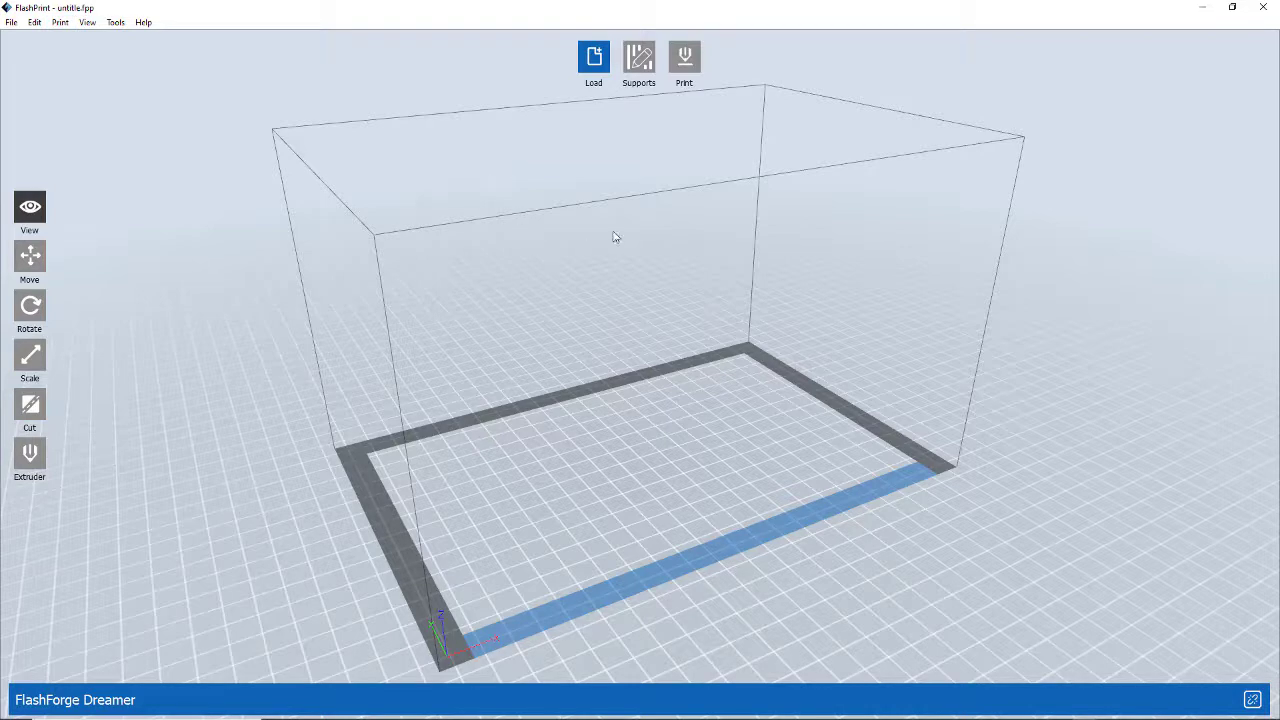
Step: Load Part1a.stl from Downloads and place the rocket on the platform
{"action": "left_click", "coordinate": [594, 58]}
{"action": "scroll", "coordinate": [196, 212], "scroll_direction": "down", "scroll_amount": 2}
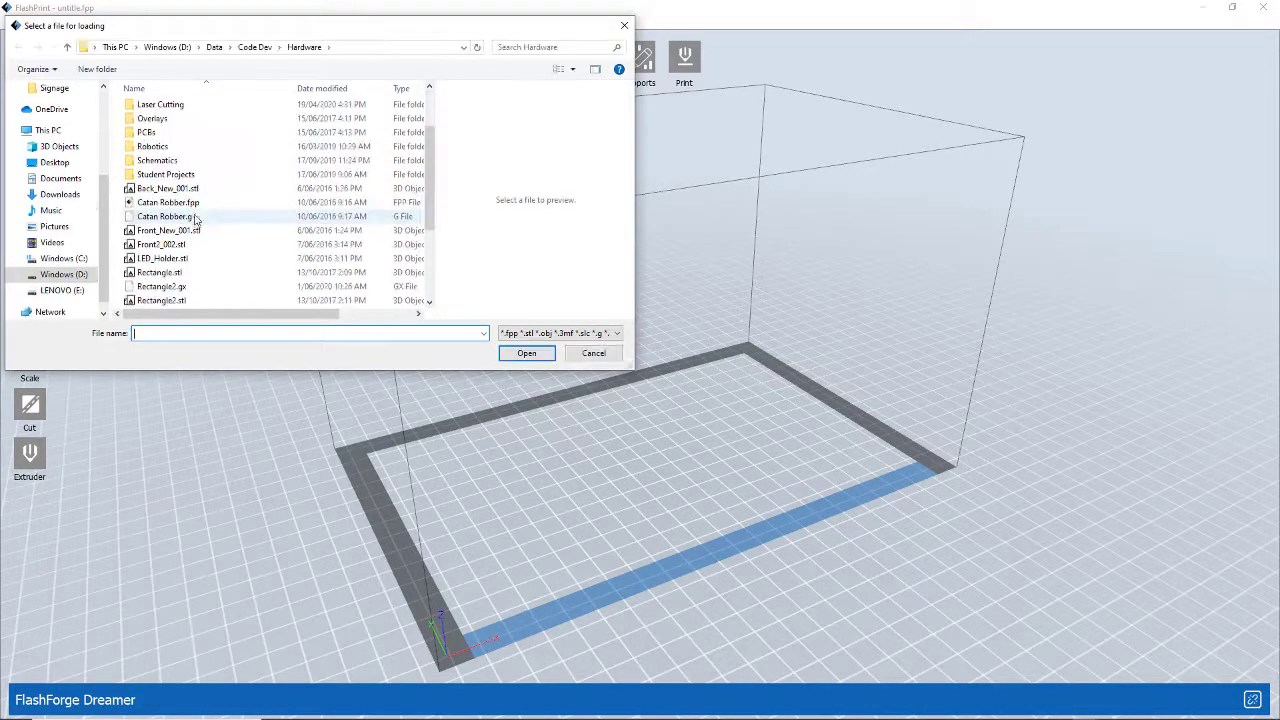
{"action": "scroll", "coordinate": [165, 196], "scroll_direction": "up", "scroll_amount": 2}
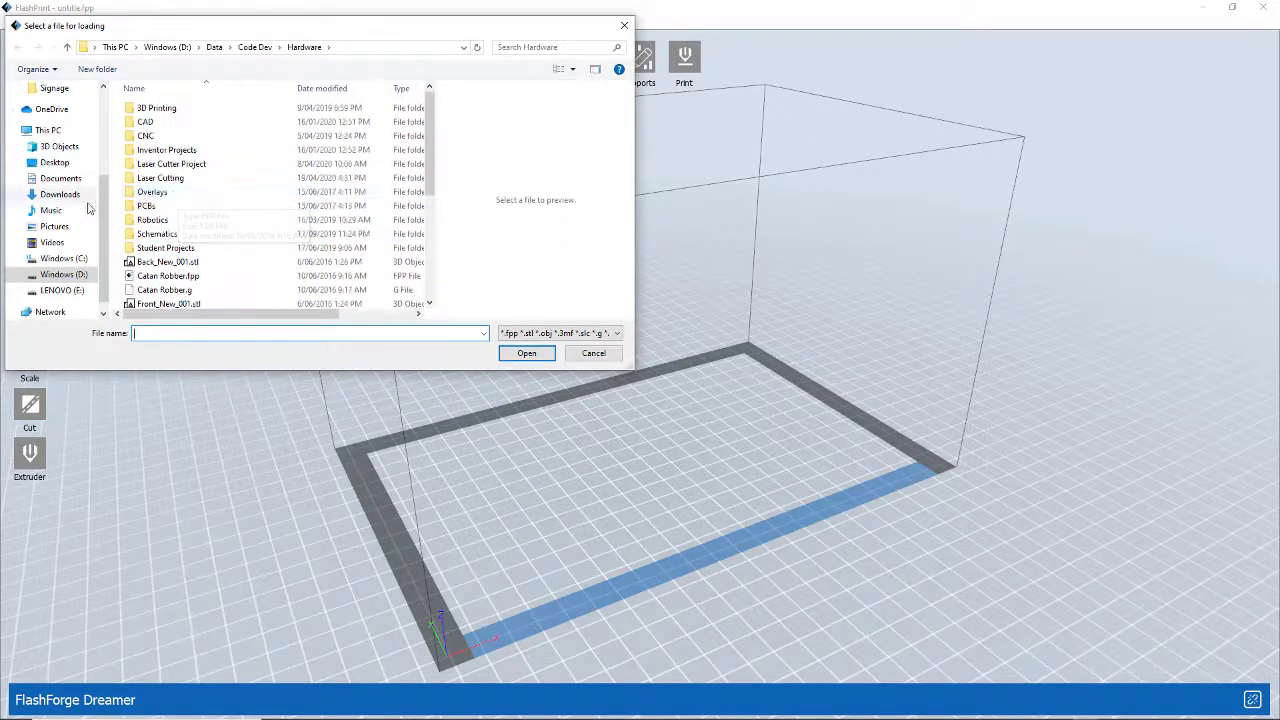
{"action": "left_click", "coordinate": [59, 195]}
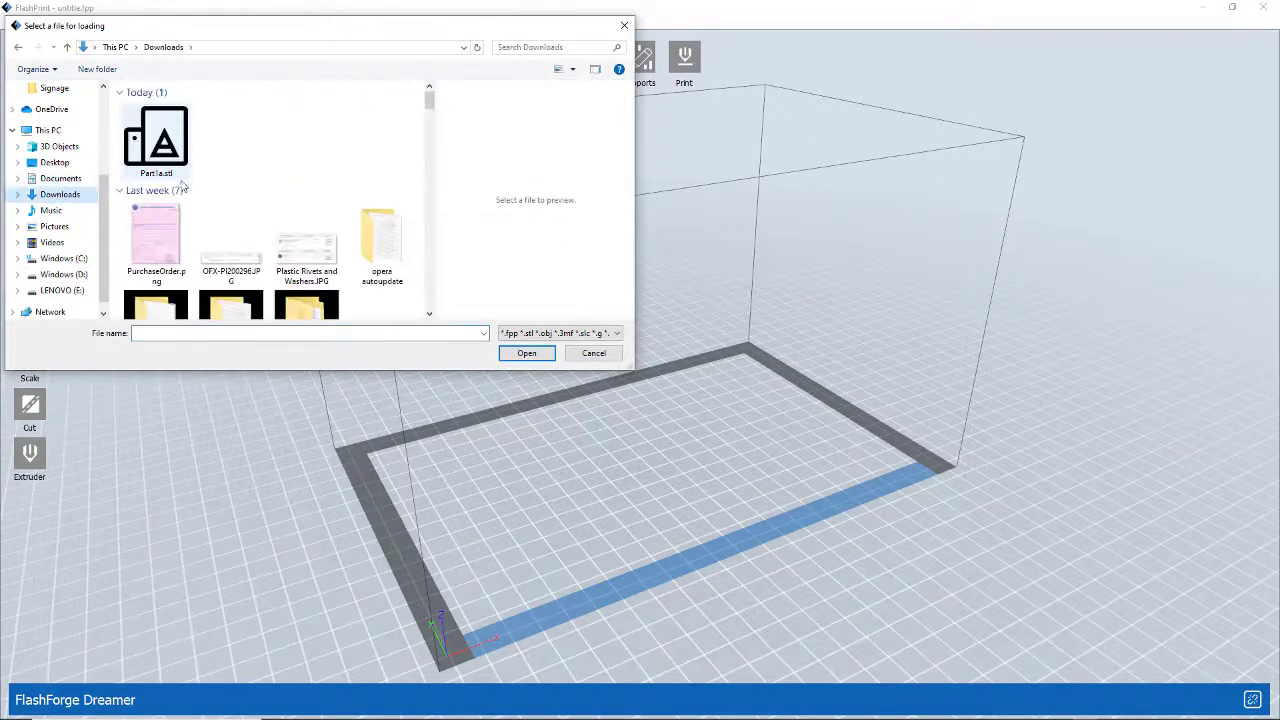
{"action": "left_click", "coordinate": [155, 140]}
{"action": "left_click", "coordinate": [526, 354]}
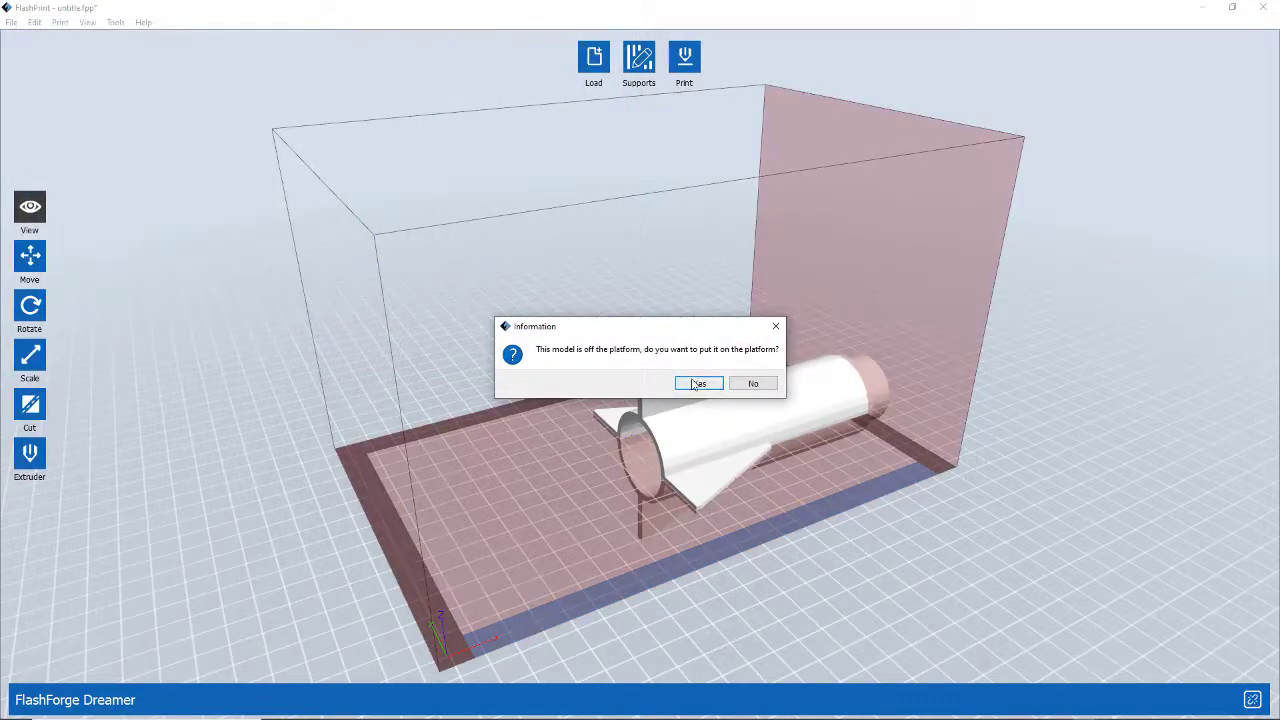
{"action": "left_click", "coordinate": [696, 385]}
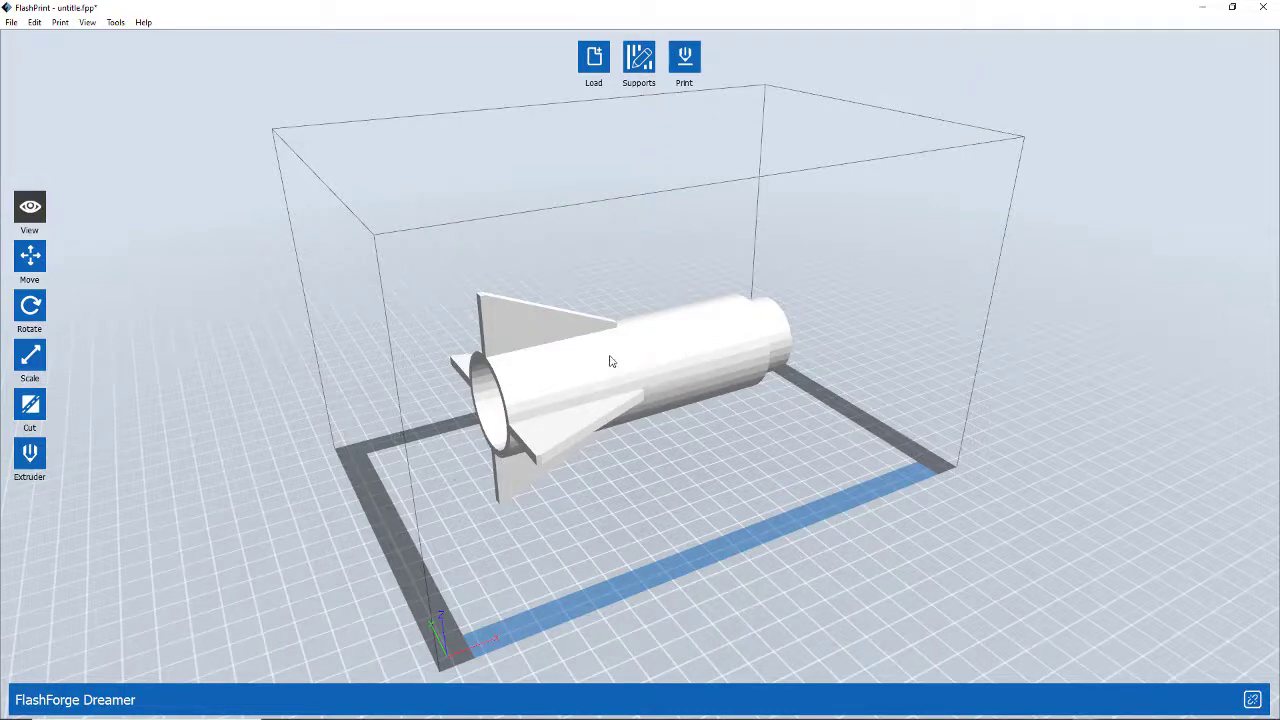
Step: Rotate the rocket upright onto its fins and drop it onto the platform
{"action": "left_click", "coordinate": [30, 307]}
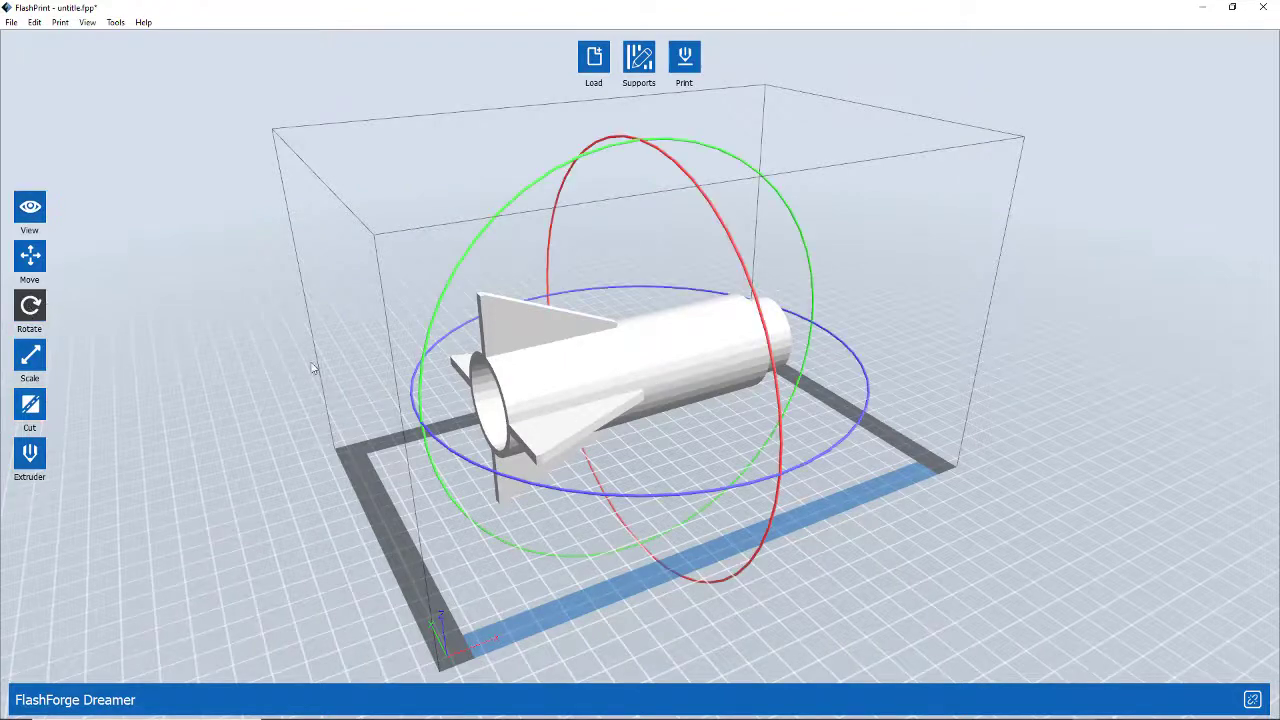
{"action": "left_click_drag", "start_coordinate": [517, 198], "coordinate": [608, 481]}
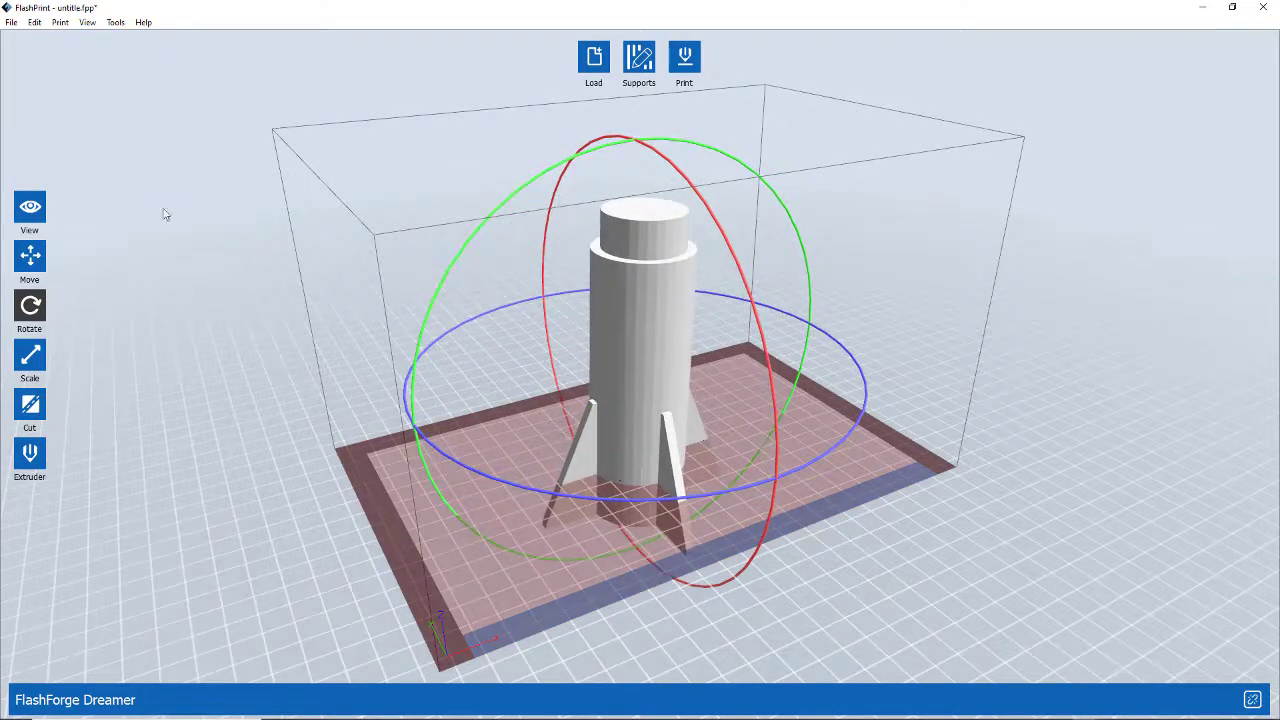
{"action": "left_click", "coordinate": [30, 256]}
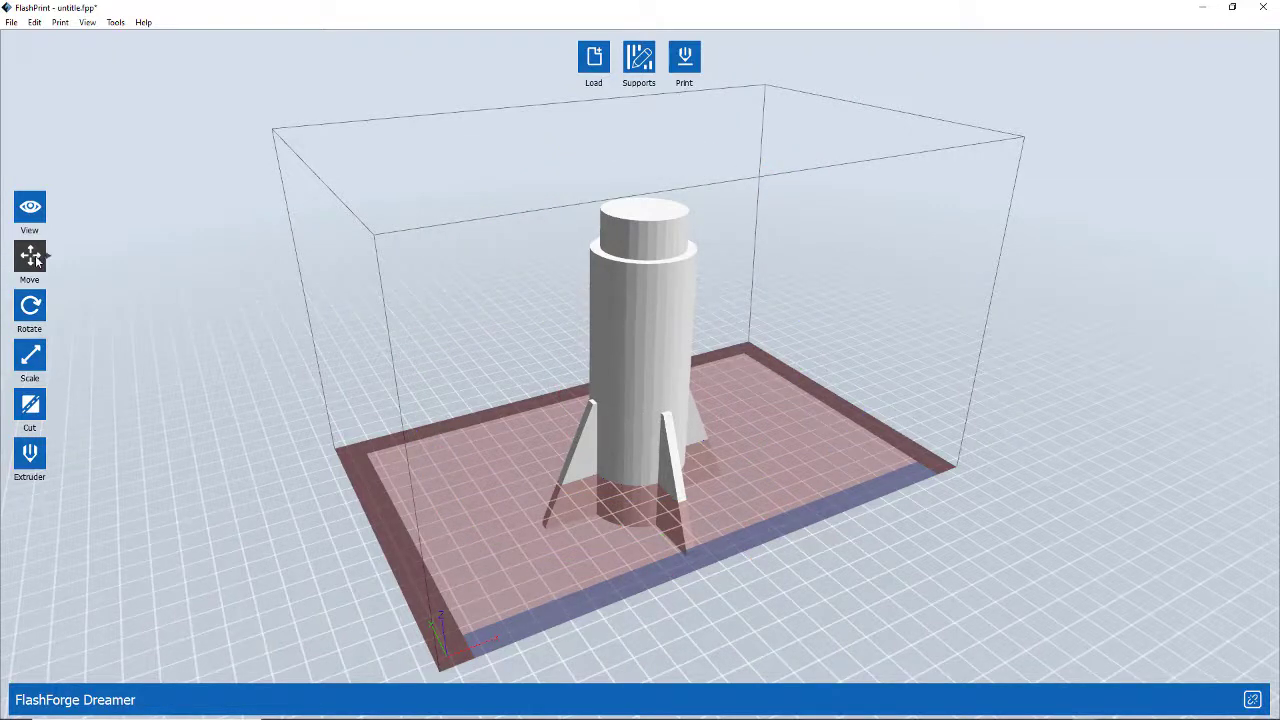
{"action": "left_click", "coordinate": [36, 258]}
{"action": "left_click", "coordinate": [113, 386]}
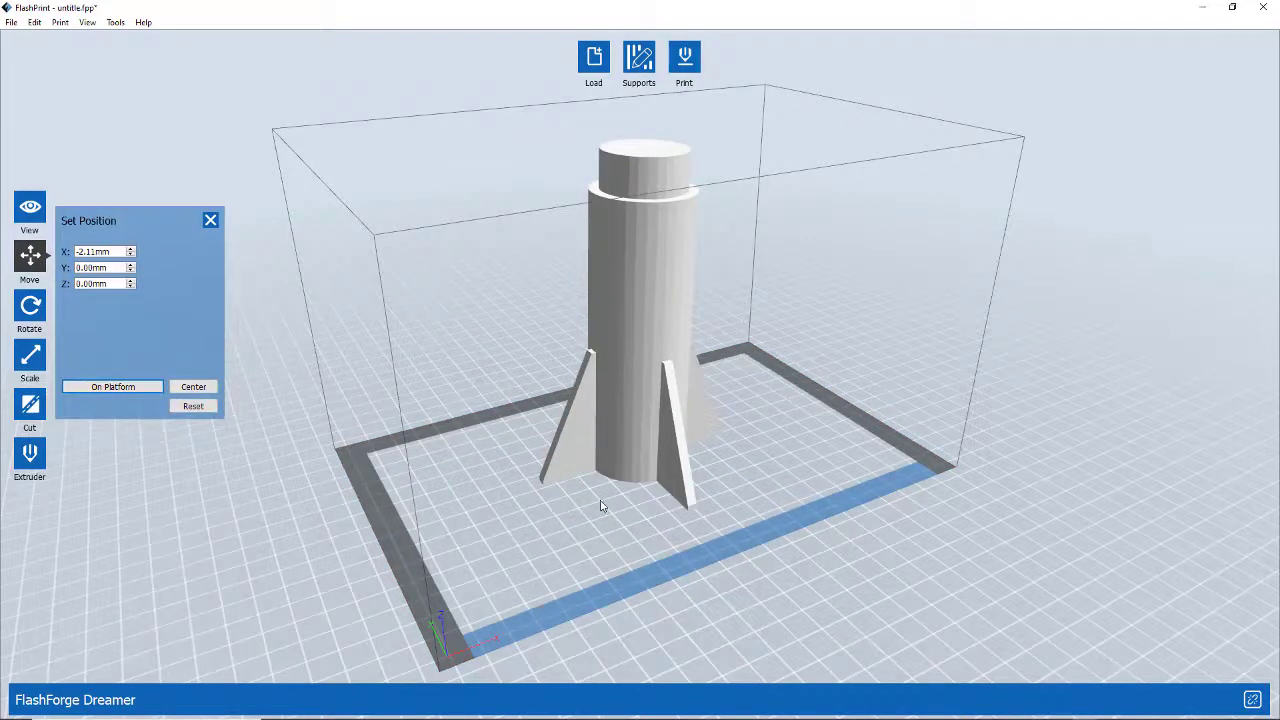
{"action": "mouse_move", "coordinate": [620, 543]}
{"action": "left_mouse_down"}
{"action": "mouse_move", "coordinate": [617, 458]}
{"action": "mouse_move", "coordinate": [611, 531]}
{"action": "mouse_move", "coordinate": [594, 517]}
{"action": "mouse_move", "coordinate": [615, 540]}
{"action": "left_mouse_up"}
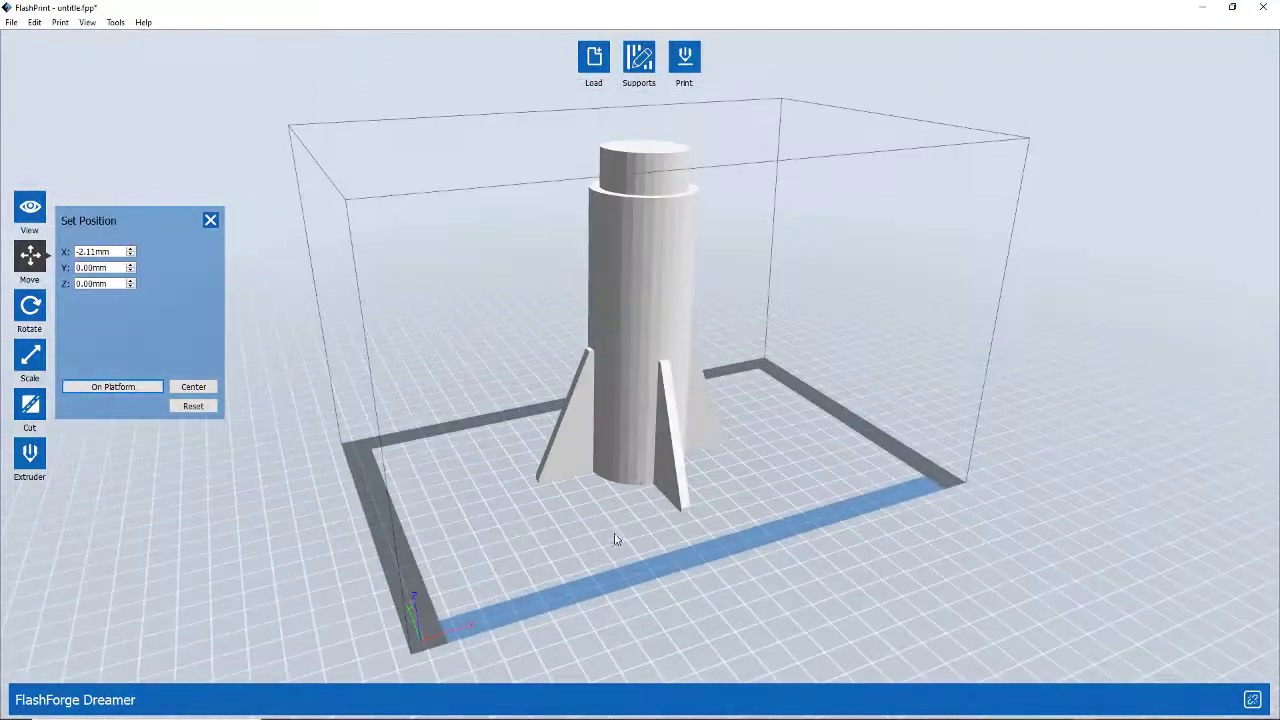
Step: Slice the rocket to Part1a.gx with default settings and scrub through its 749 layers
{"action": "left_click", "coordinate": [686, 58]}
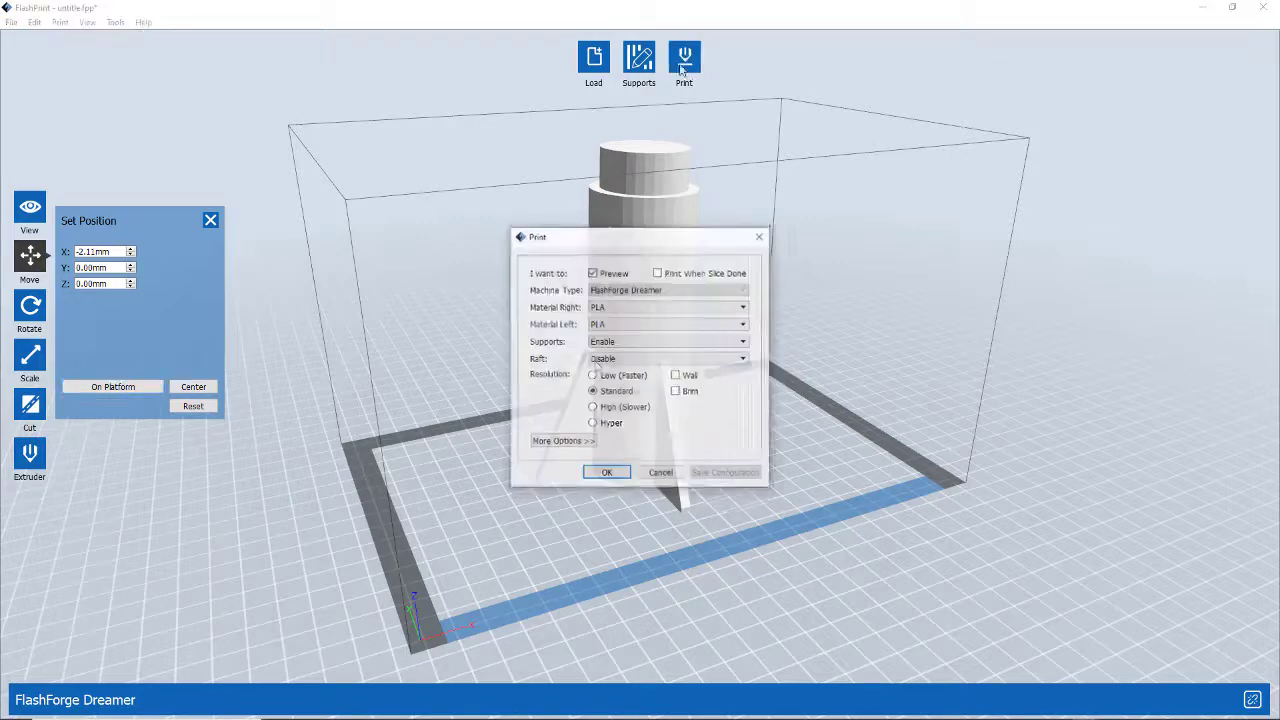
{"action": "left_click", "coordinate": [605, 475]}
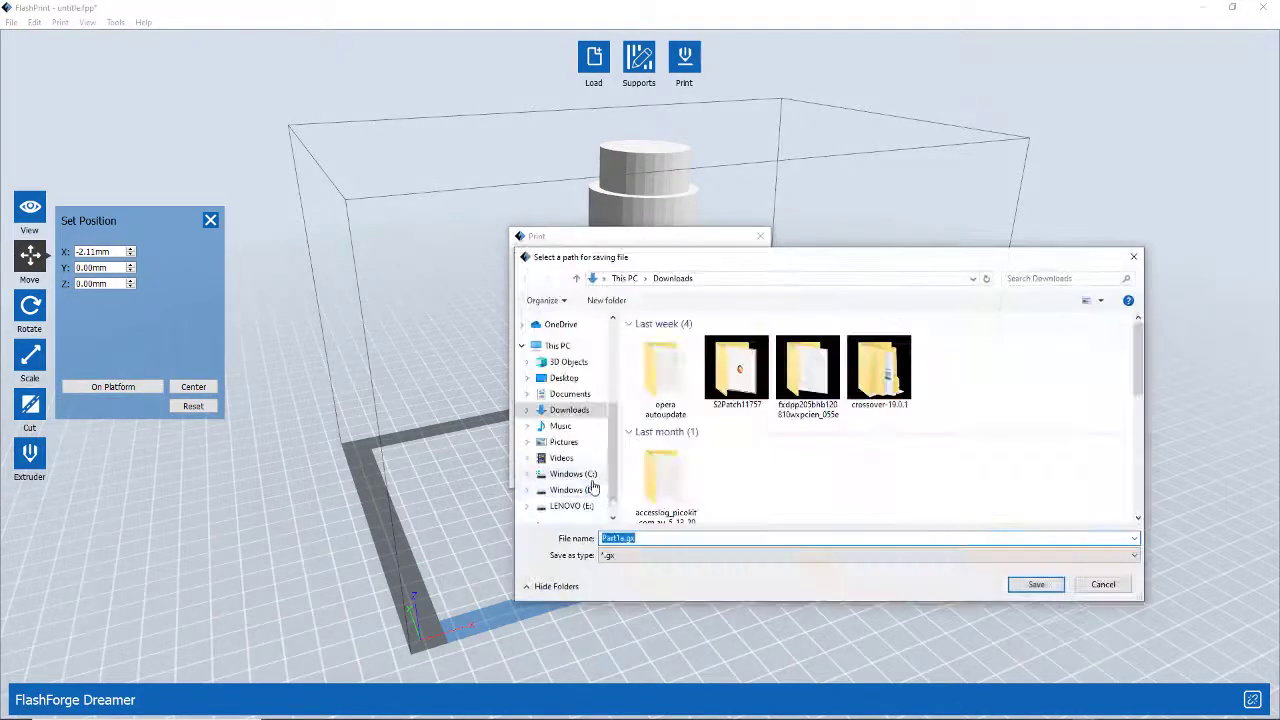
{"action": "left_click", "coordinate": [1028, 591]}
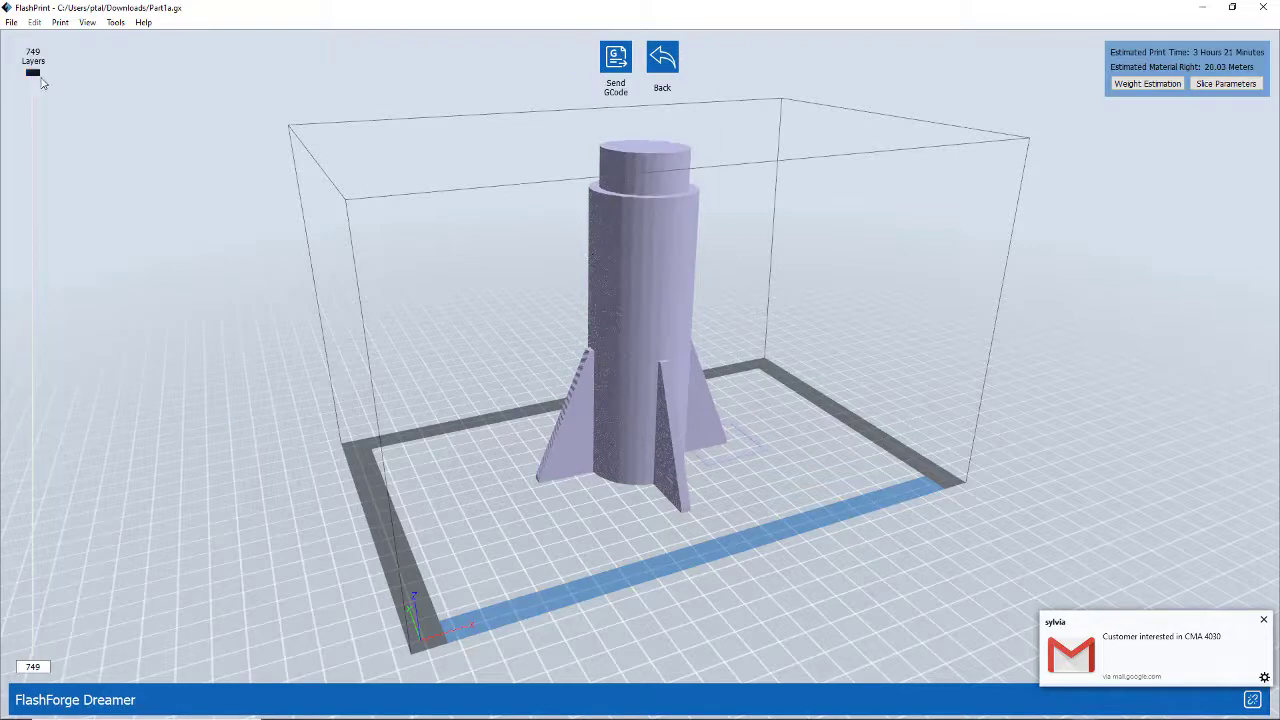
{"action": "left_click_drag", "start_coordinate": [35, 80], "coordinate": [3, 672]}
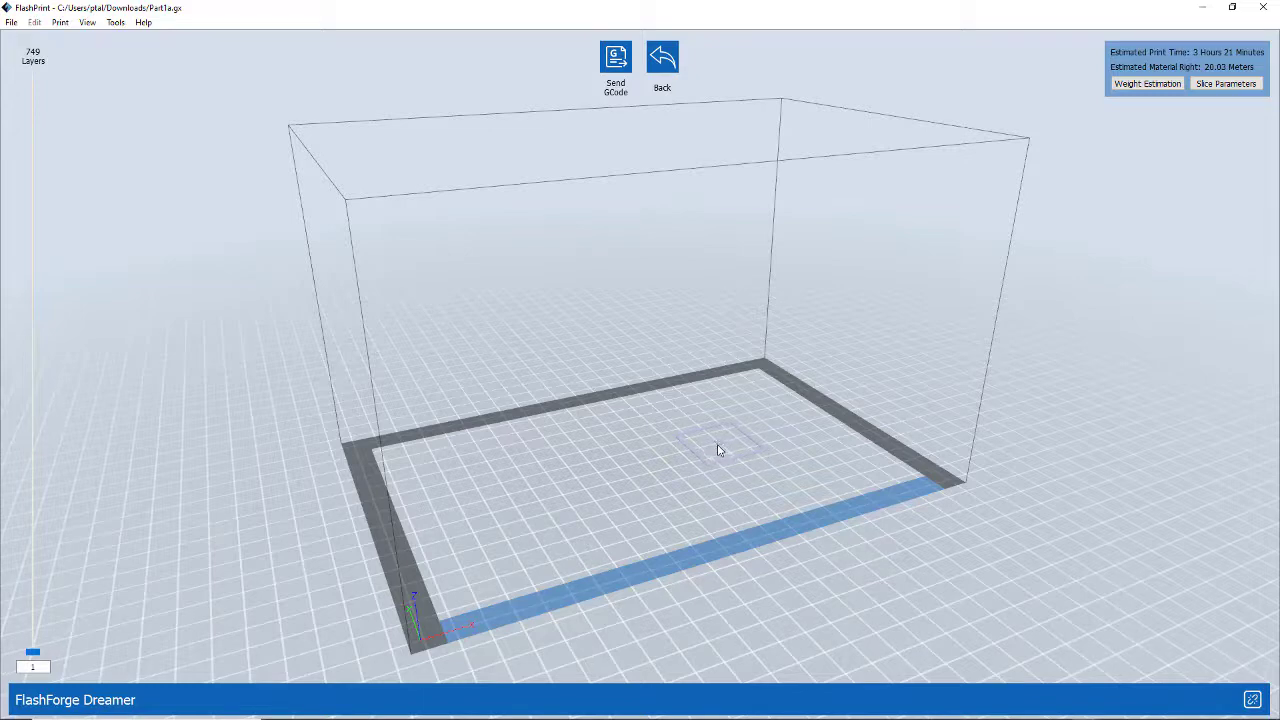
{"action": "left_click_drag", "start_coordinate": [33, 657], "coordinate": [33, 73]}
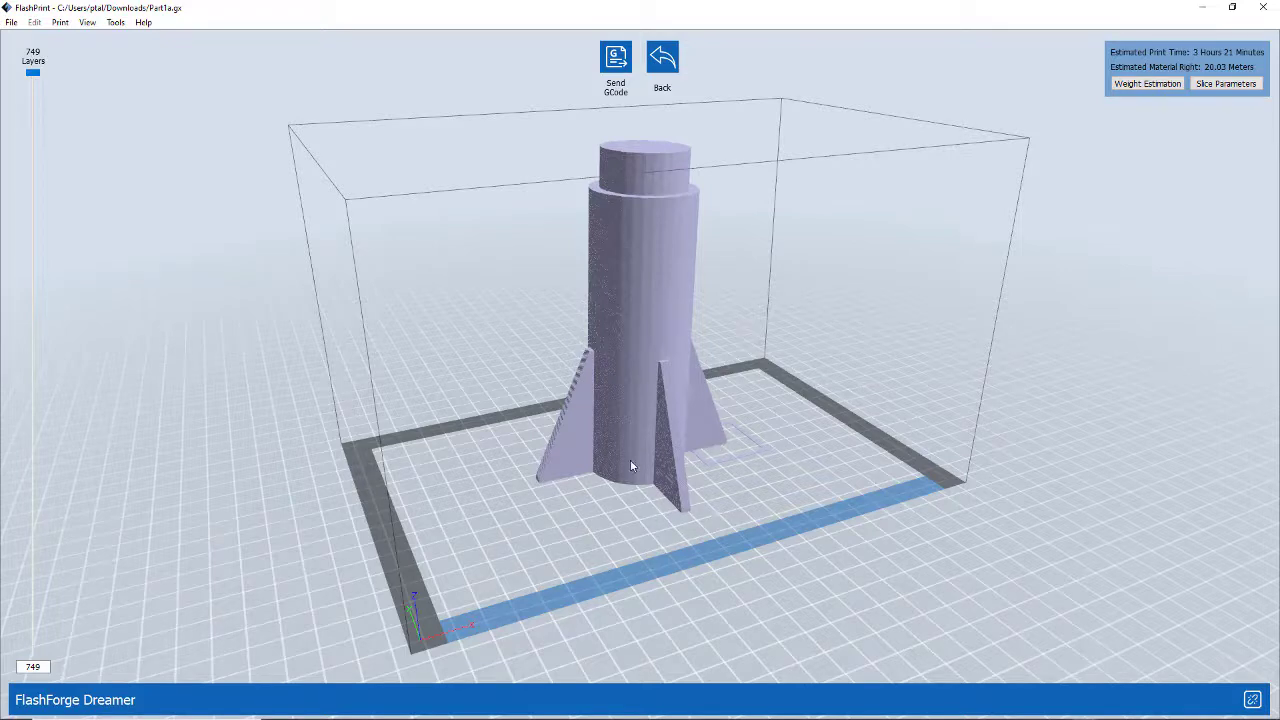
{"action": "left_click", "coordinate": [662, 58]}
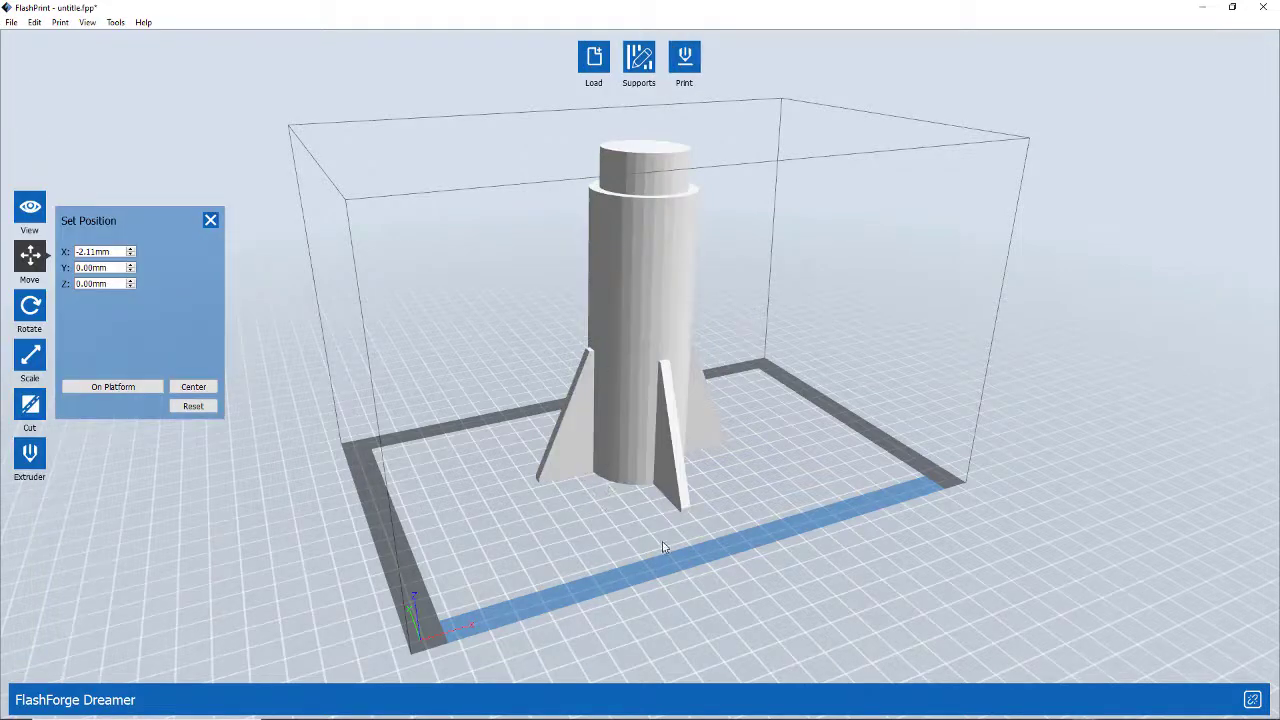
{"action": "left_click_drag", "start_coordinate": [641, 558], "coordinate": [651, 250]}
{"action": "left_click_drag", "start_coordinate": [647, 186], "coordinate": [640, 336]}
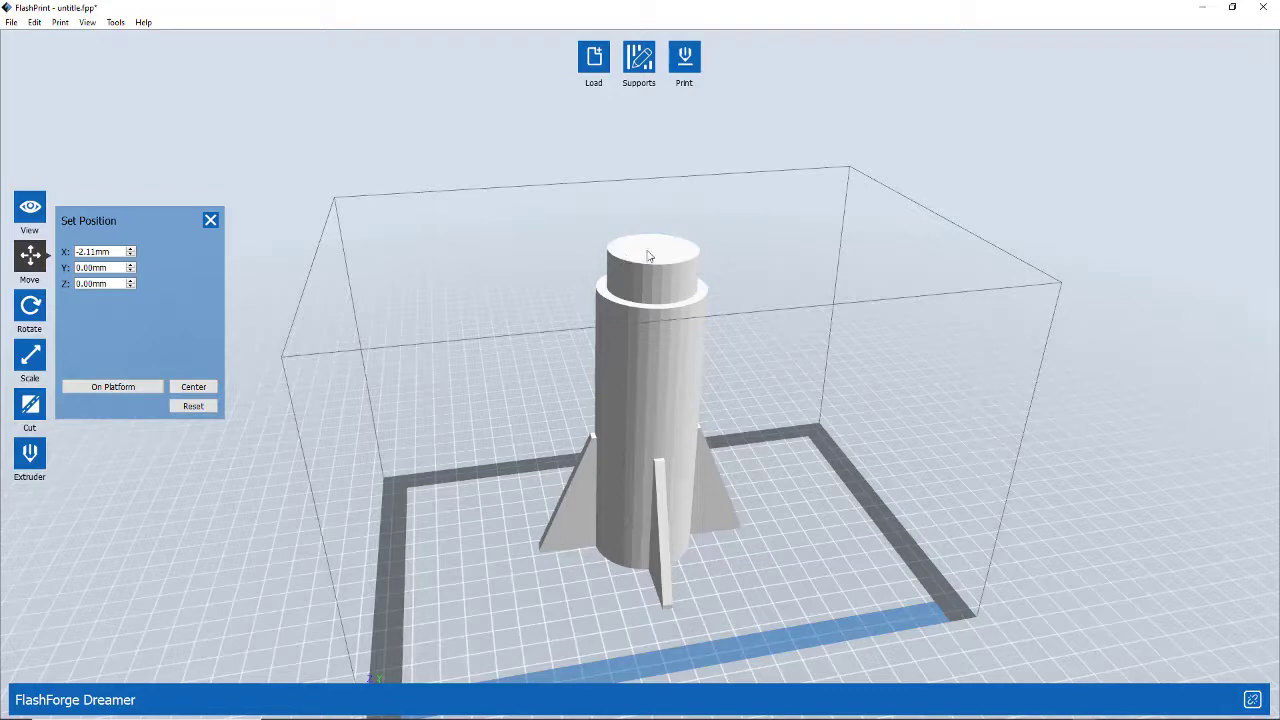
{"action": "right_click_drag", "start_coordinate": [620, 385], "coordinate": [668, 352]}
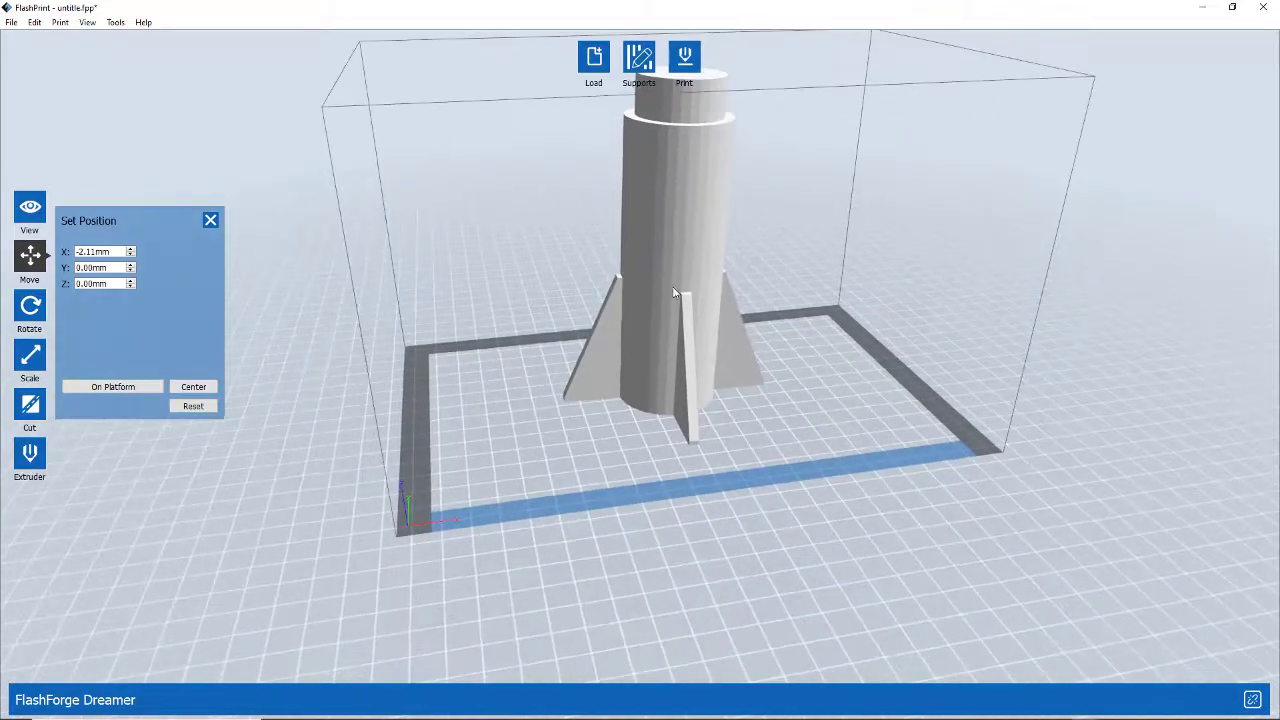
{"action": "right_click_drag", "start_coordinate": [673, 293], "coordinate": [595, 410]}
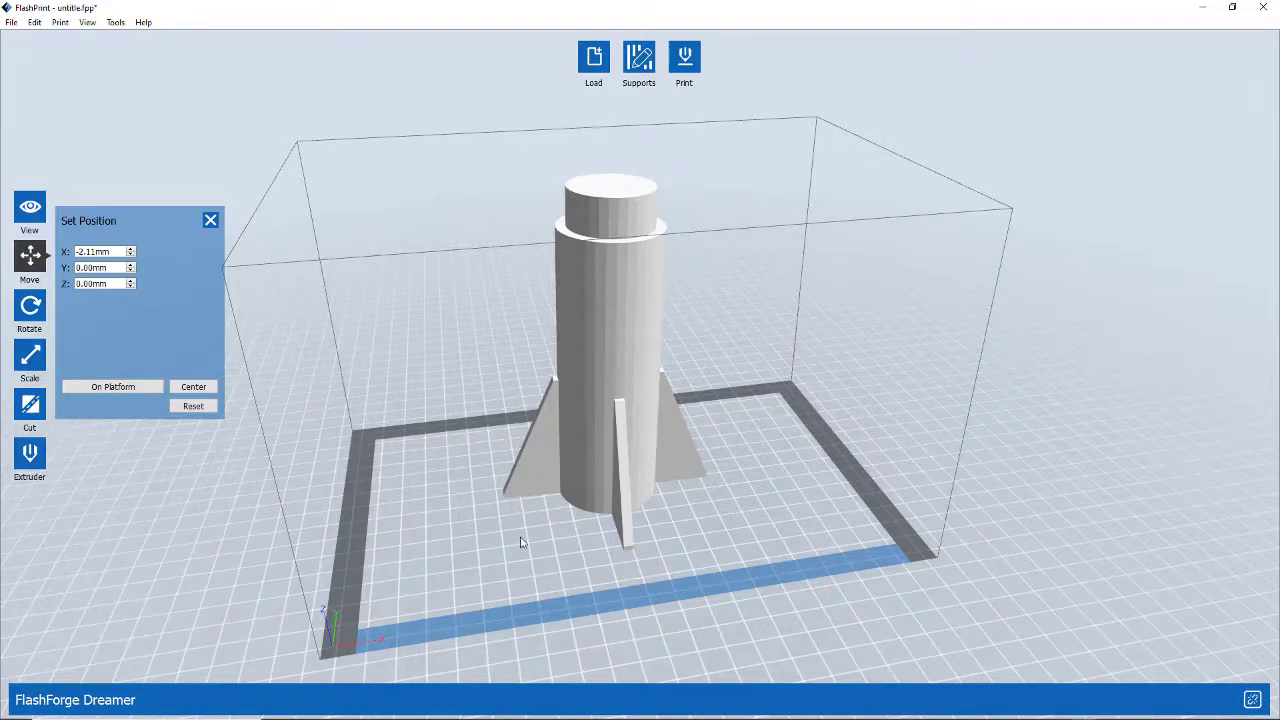
Step: Use Surface to Platform to flip the rocket onto its top face
{"action": "left_click", "coordinate": [28, 307]}
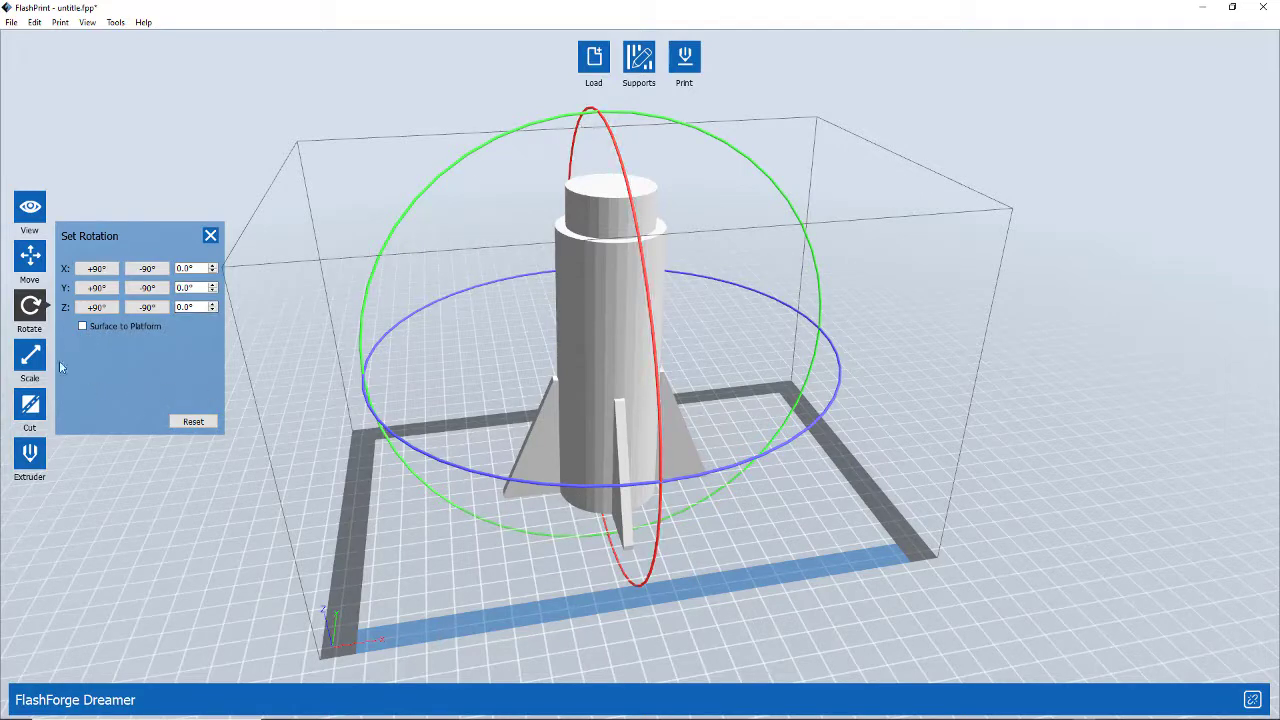
{"action": "left_click", "coordinate": [31, 310]}
{"action": "left_click", "coordinate": [31, 310]}
{"action": "left_click", "coordinate": [454, 245]}
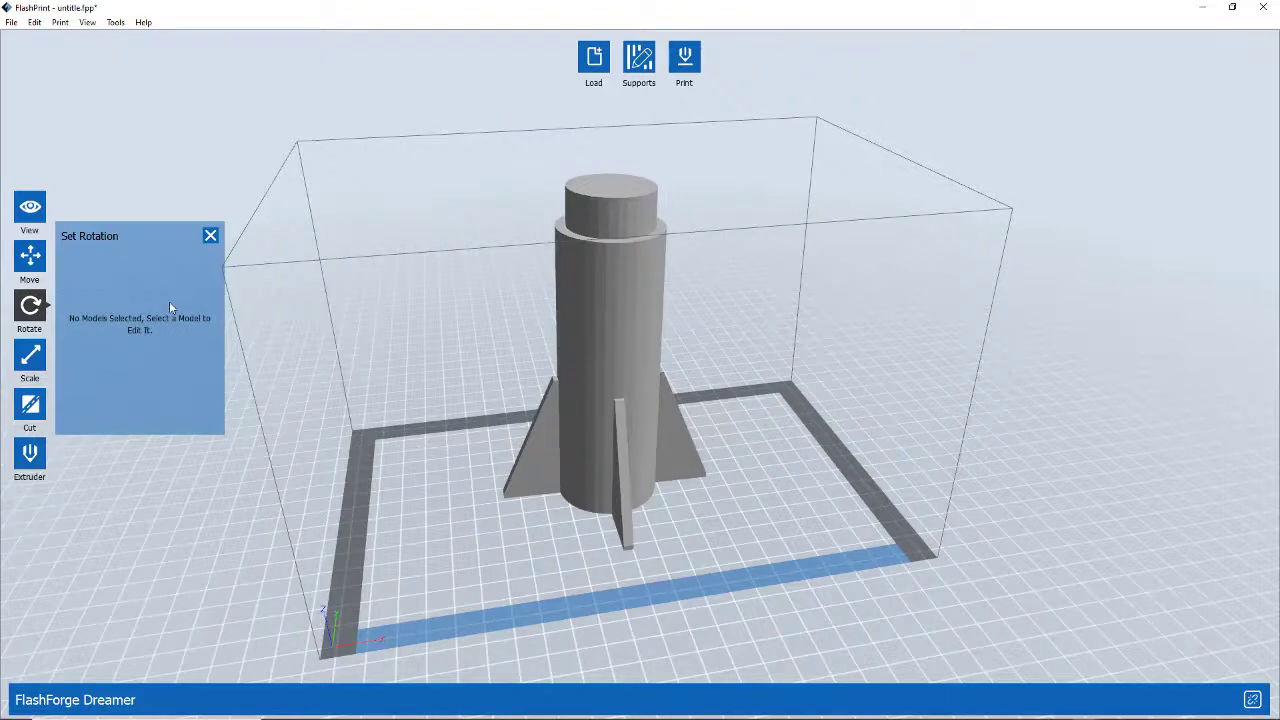
{"action": "left_click", "coordinate": [594, 319]}
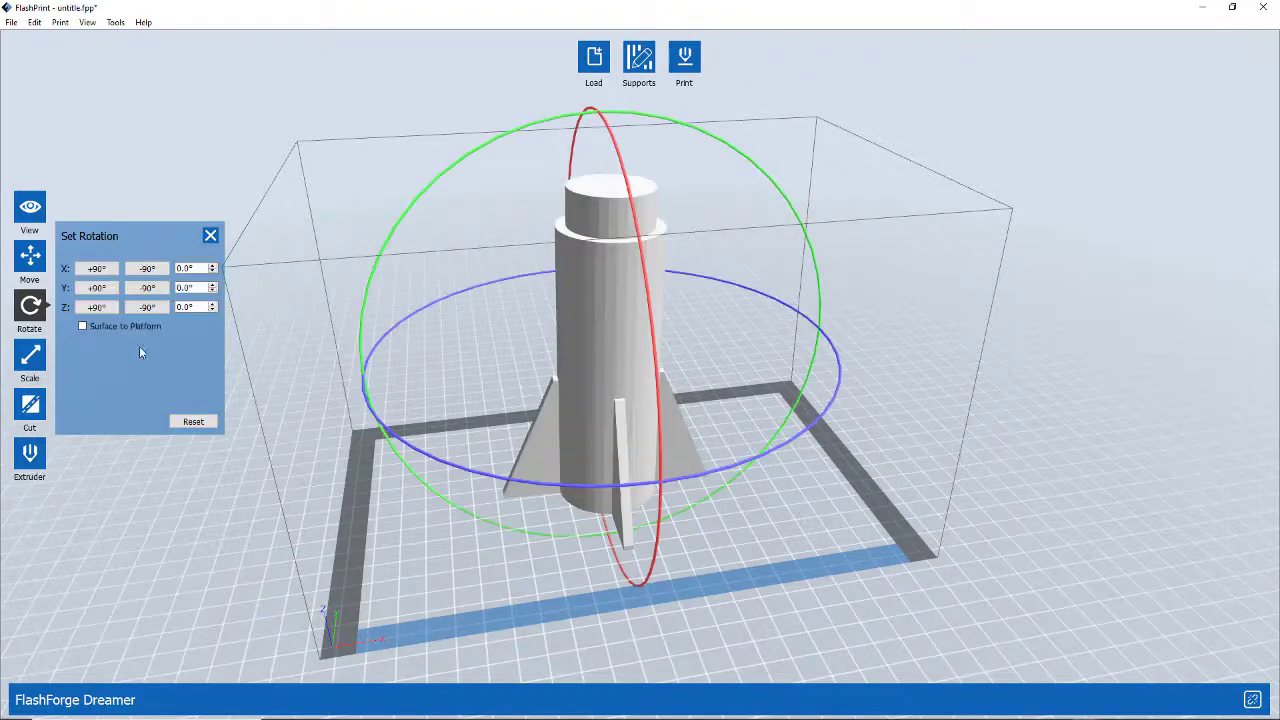
{"action": "left_click", "coordinate": [83, 327]}
{"action": "left_click", "coordinate": [617, 195]}
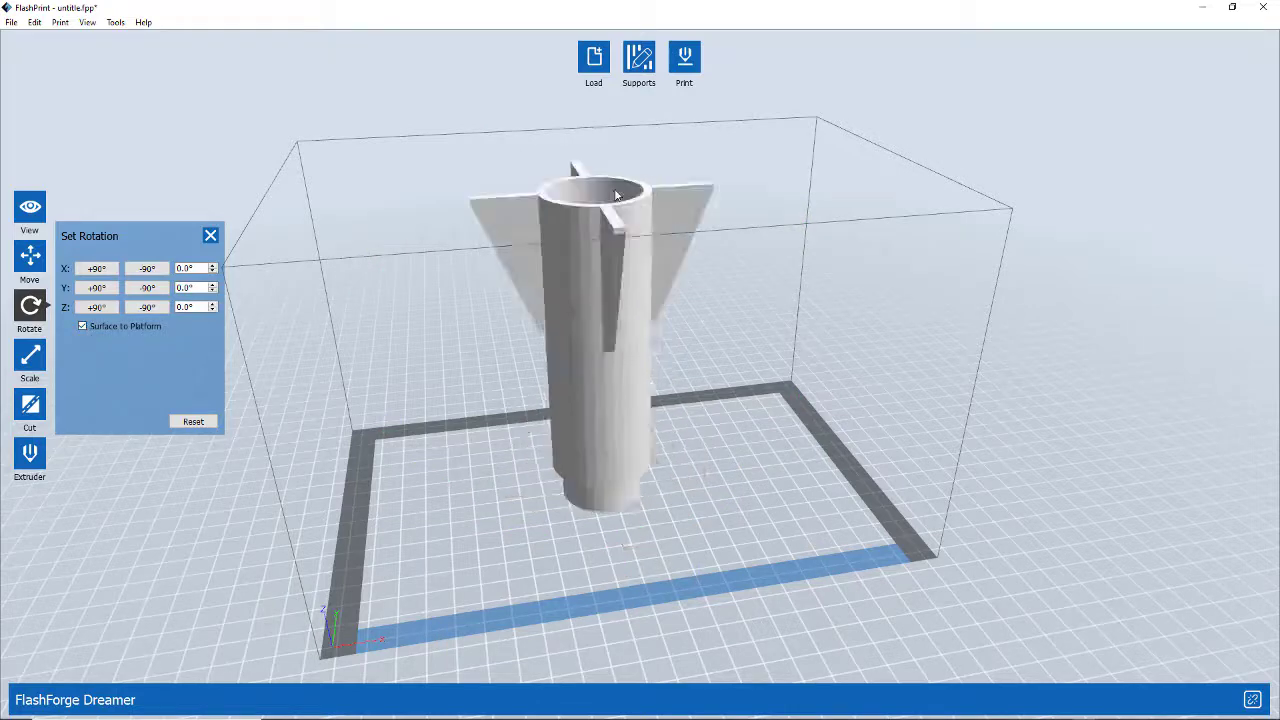
{"action": "left_click", "coordinate": [616, 285]}
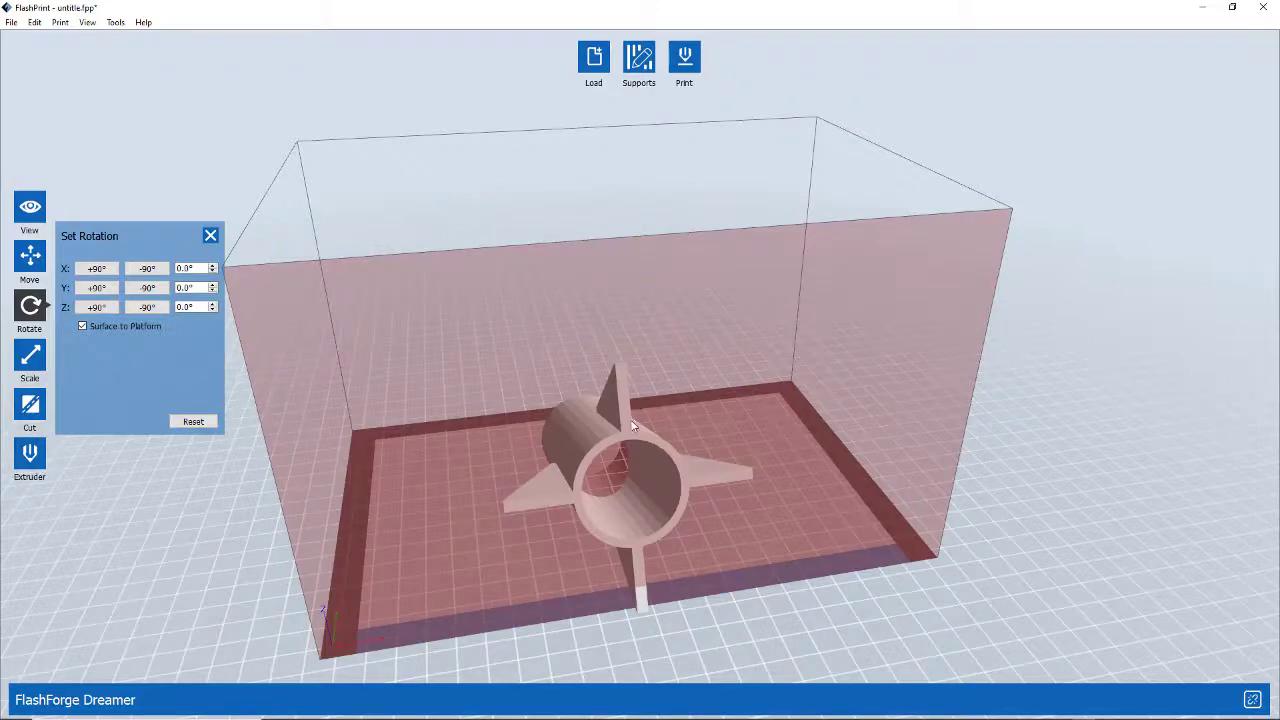
Step: Orbit around the rocket to check its upside-down orientation from several angles
{"action": "left_click_drag", "start_coordinate": [606, 631], "coordinate": [617, 546]}
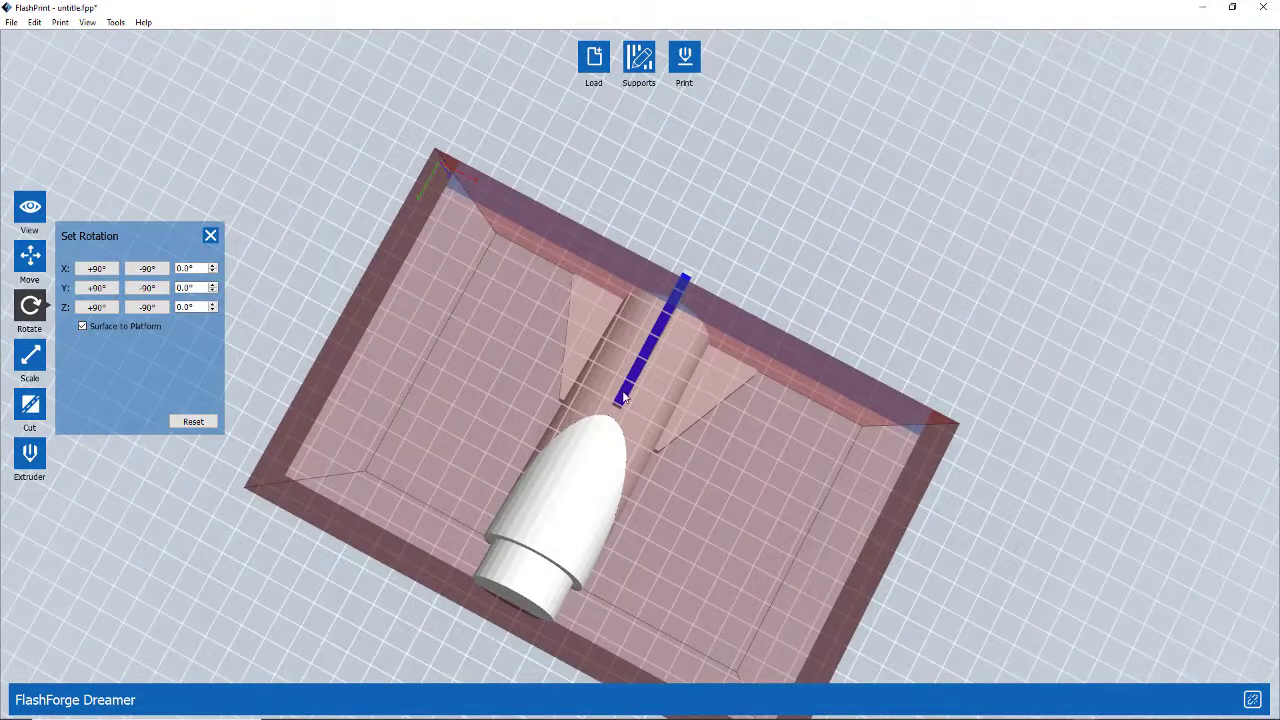
{"action": "left_click_drag", "start_coordinate": [702, 425], "coordinate": [600, 372]}
{"action": "left_click_drag", "start_coordinate": [528, 392], "coordinate": [532, 393]}
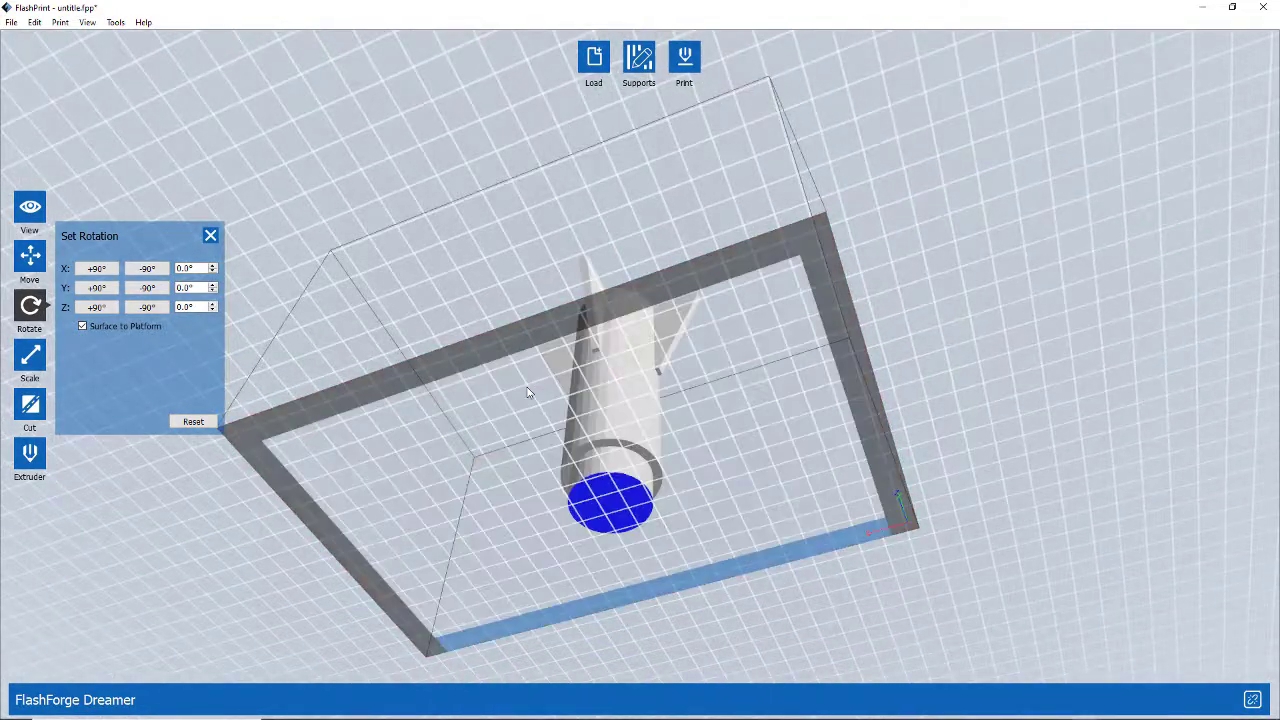
{"action": "mouse_move", "coordinate": [721, 439]}
{"action": "left_mouse_down"}
{"action": "mouse_move", "coordinate": [715, 476]}
{"action": "mouse_move", "coordinate": [669, 477]}
{"action": "mouse_move", "coordinate": [674, 463]}
{"action": "mouse_move", "coordinate": [731, 452]}
{"action": "mouse_move", "coordinate": [728, 410]}
{"action": "mouse_move", "coordinate": [719, 424]}
{"action": "left_mouse_up"}
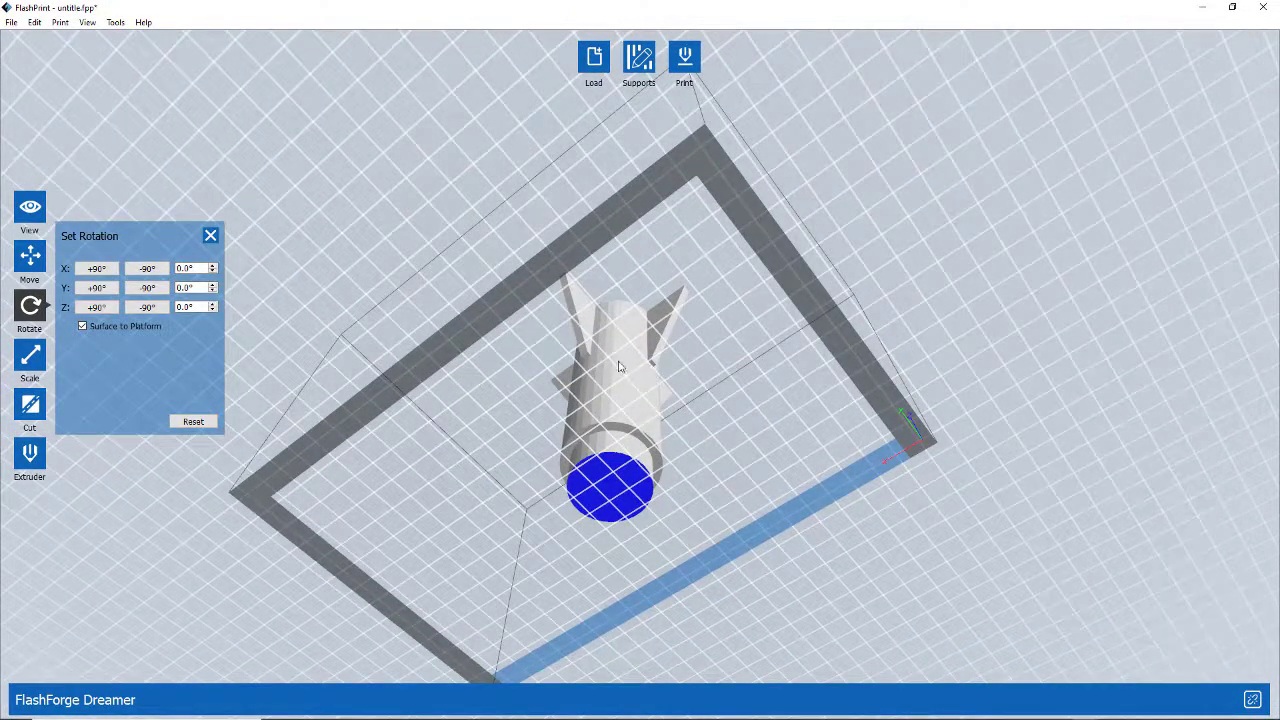
{"action": "left_click_drag", "start_coordinate": [675, 383], "coordinate": [664, 437]}
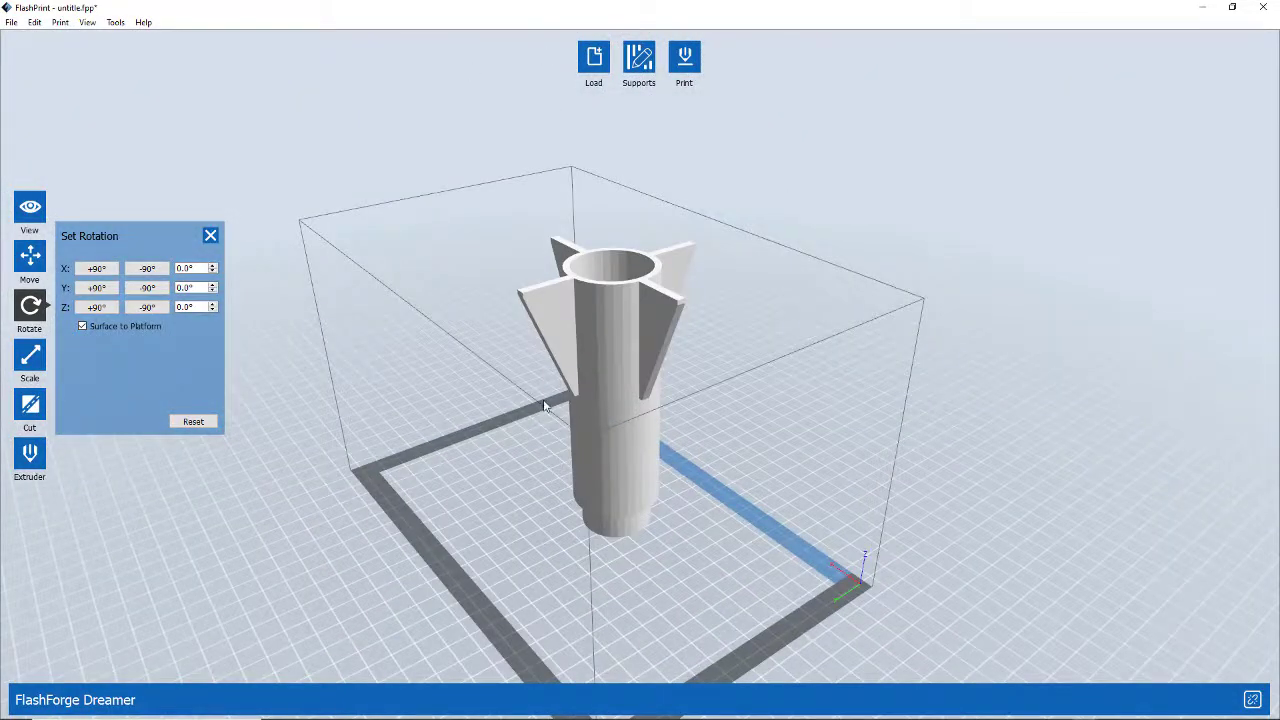
{"action": "left_click_drag", "start_coordinate": [530, 541], "coordinate": [452, 567]}
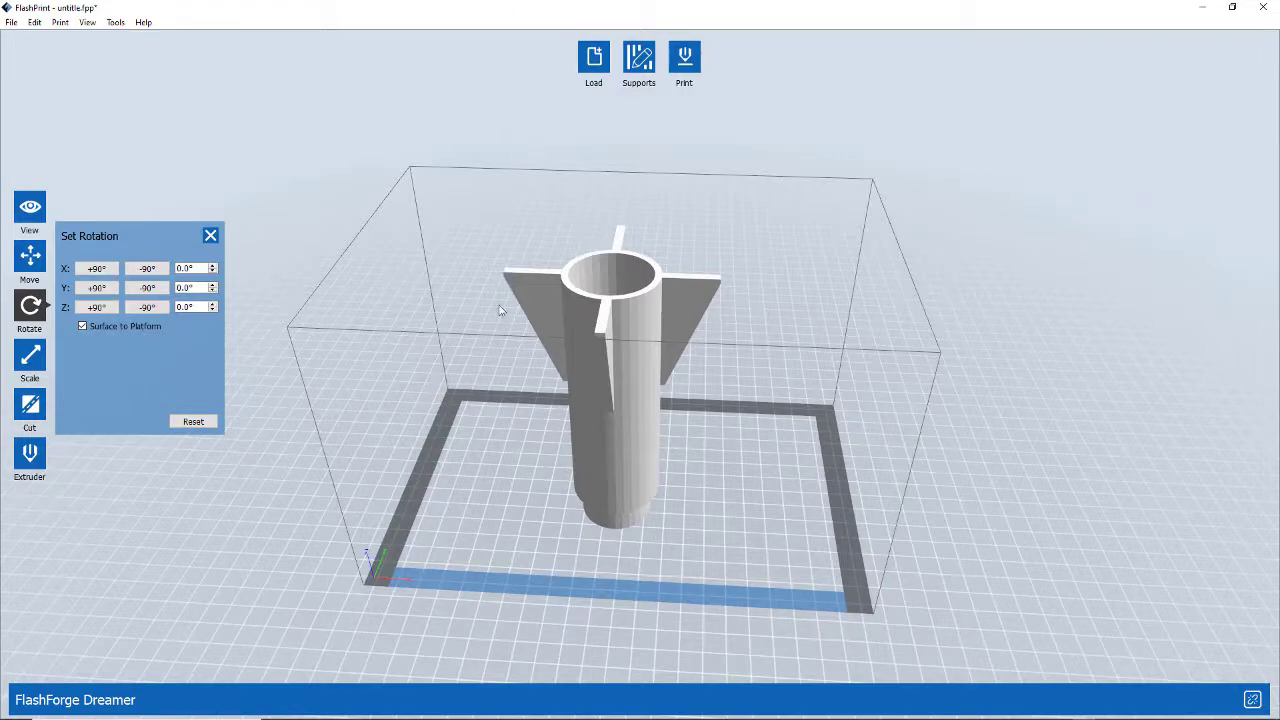
{"action": "mouse_move", "coordinate": [567, 590]}
{"action": "left_mouse_down"}
{"action": "mouse_move", "coordinate": [577, 563]}
{"action": "mouse_move", "coordinate": [600, 560]}
{"action": "mouse_move", "coordinate": [569, 590]}
{"action": "mouse_move", "coordinate": [586, 603]}
{"action": "mouse_move", "coordinate": [568, 590]}
{"action": "left_mouse_up"}
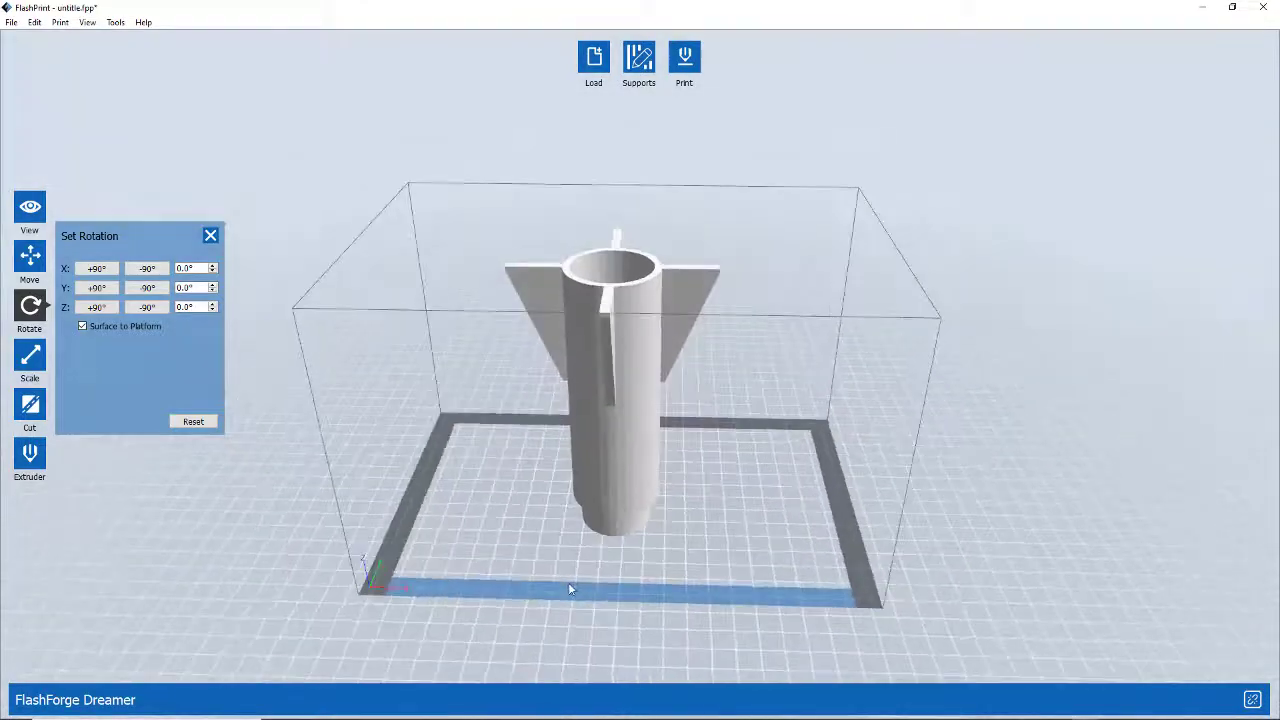
Step: Set the support type to Linear, with 55° threshold and 1.5 mm pillars
{"action": "left_click", "coordinate": [640, 58]}
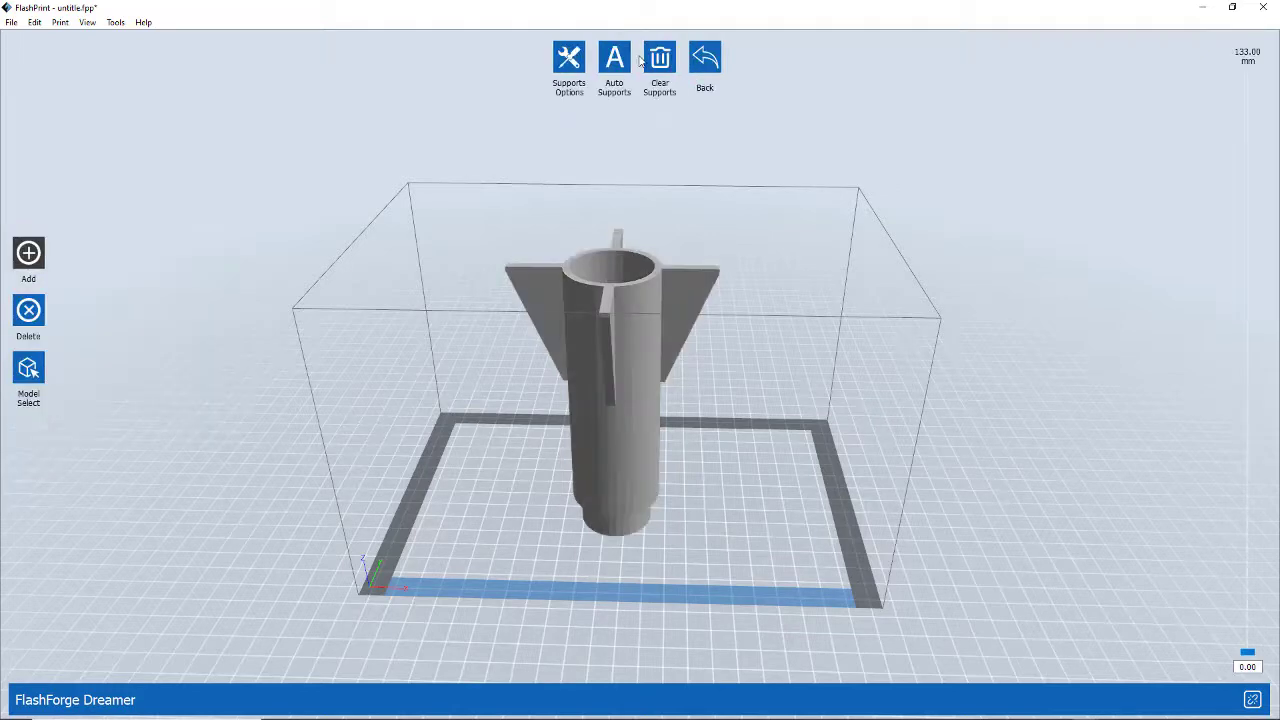
{"action": "left_click", "coordinate": [569, 58]}
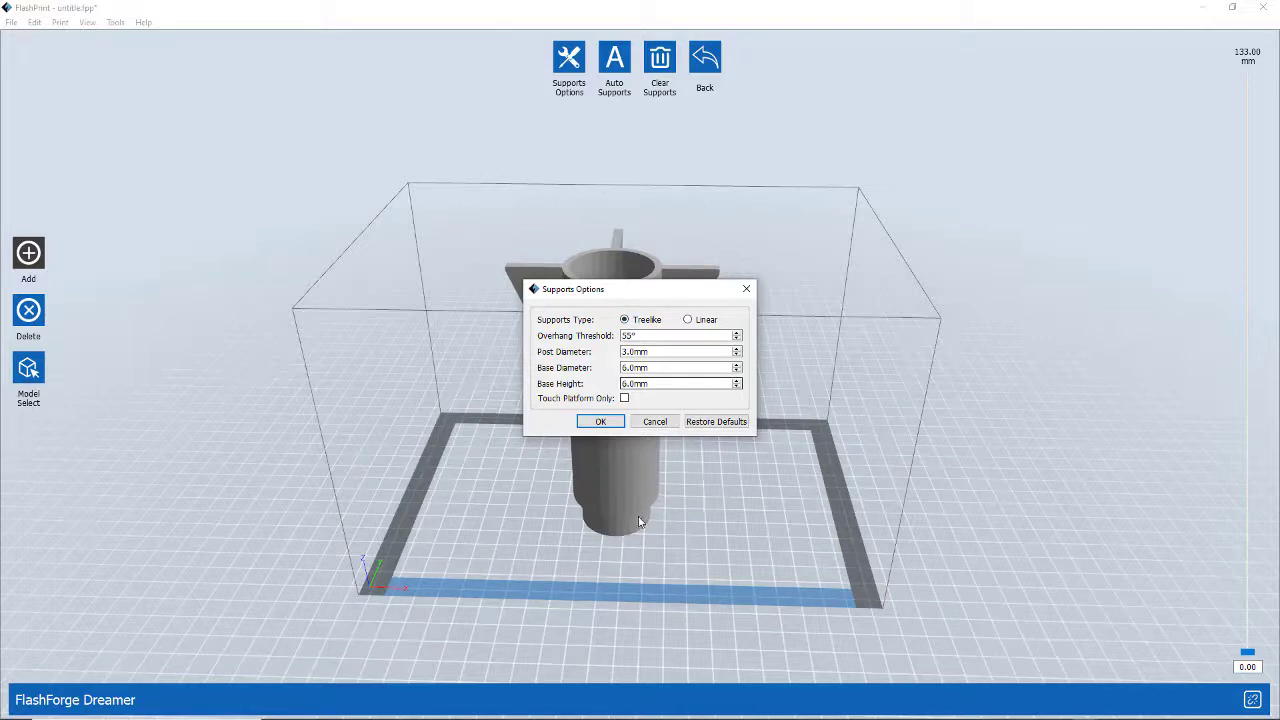
{"action": "left_click", "coordinate": [688, 320]}
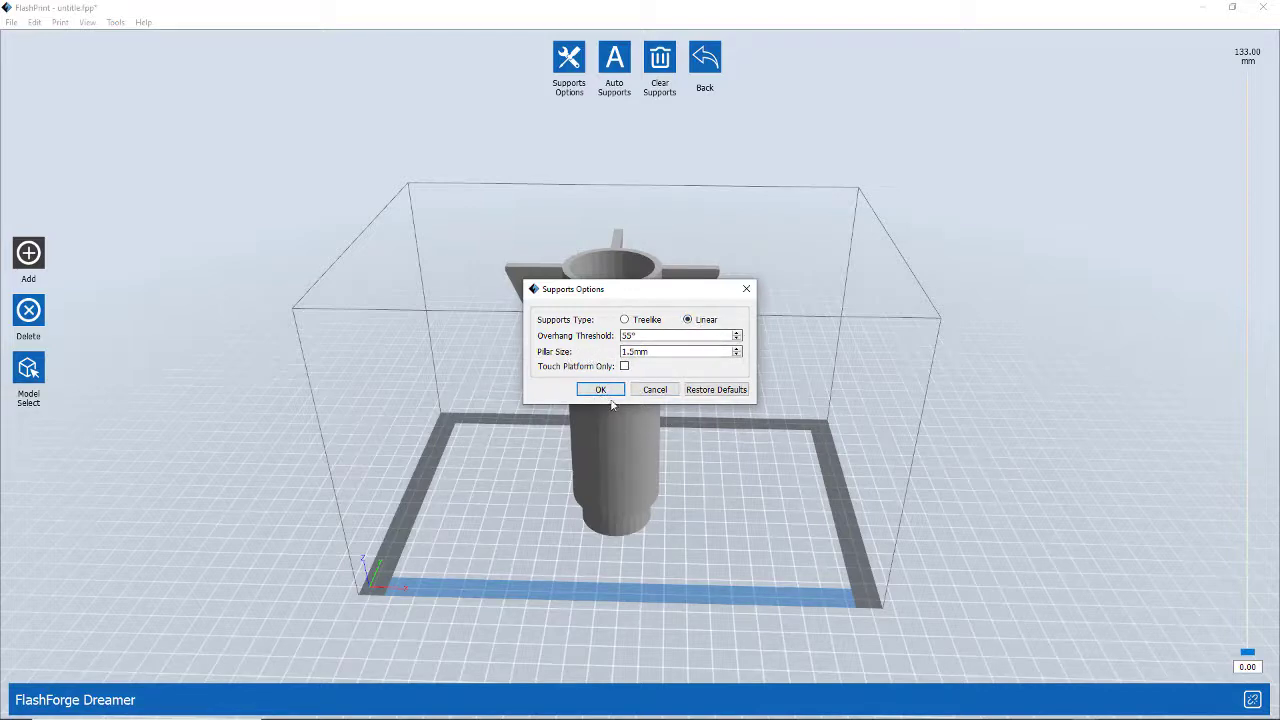
{"action": "left_click", "coordinate": [600, 389]}
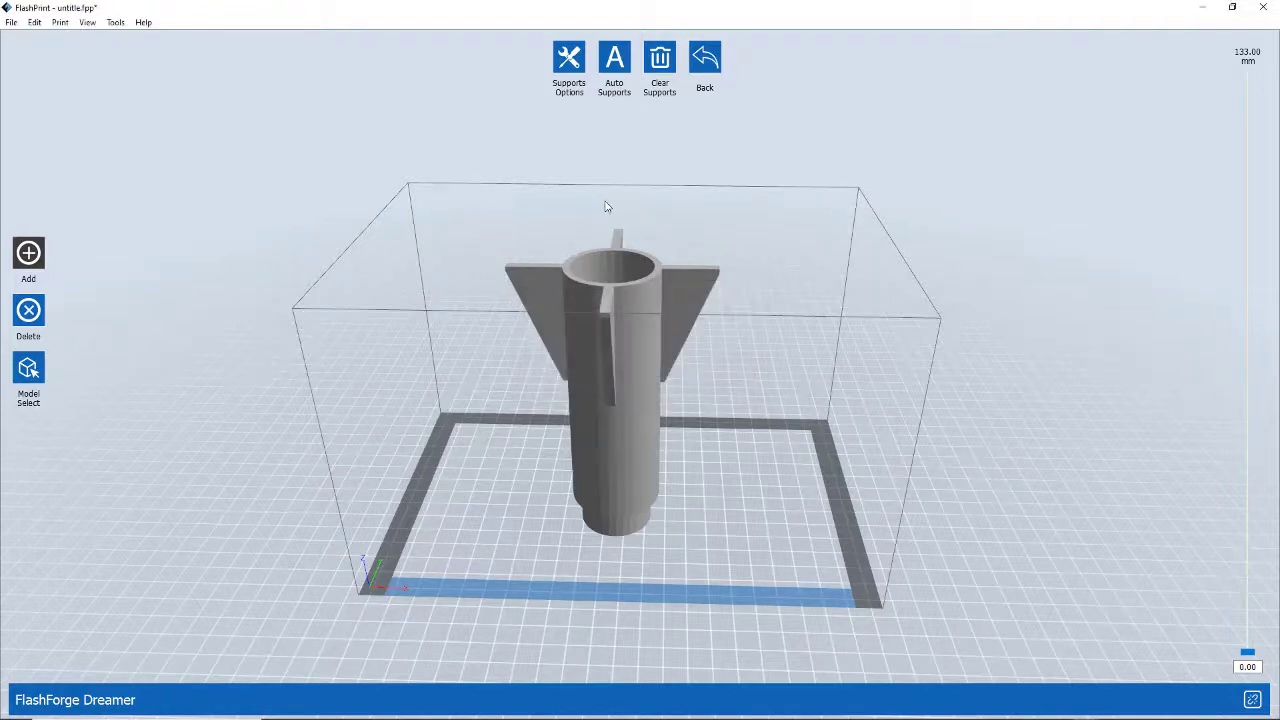
Step: Auto-generate linear supports and orbit to inspect the pillars under the upside-down rocket
{"action": "left_click", "coordinate": [612, 66]}
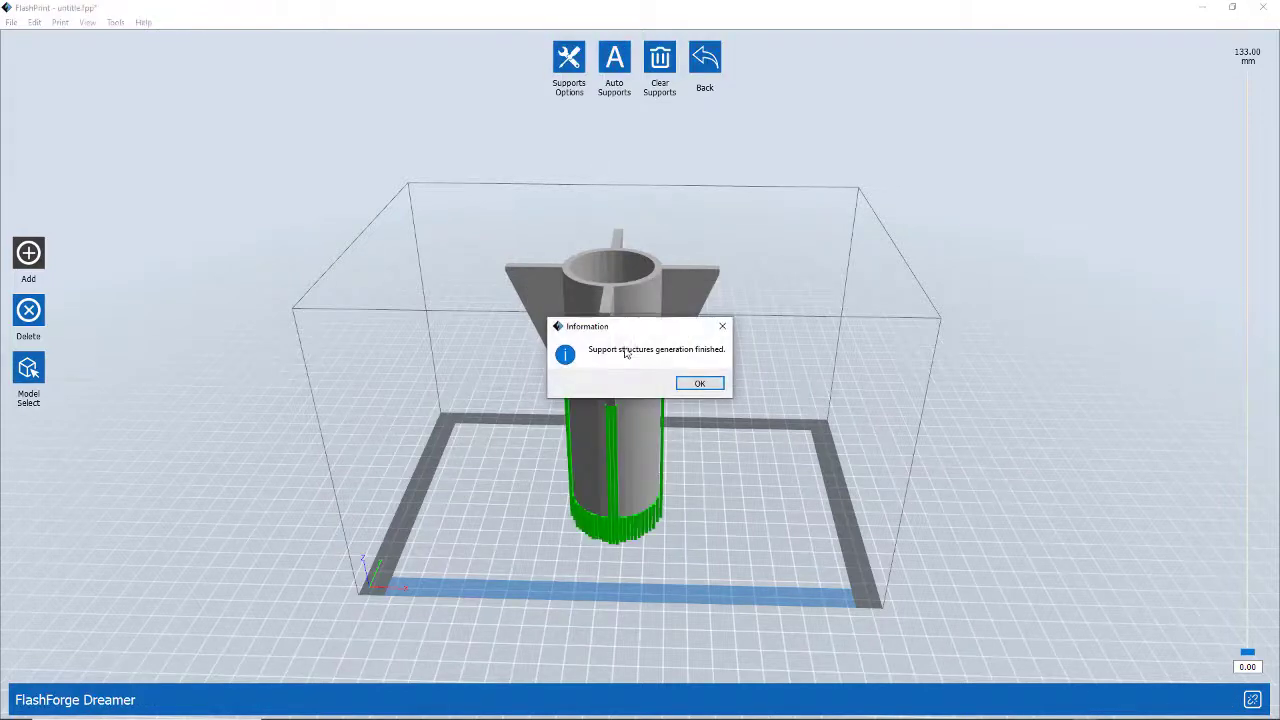
{"action": "left_click", "coordinate": [699, 383]}
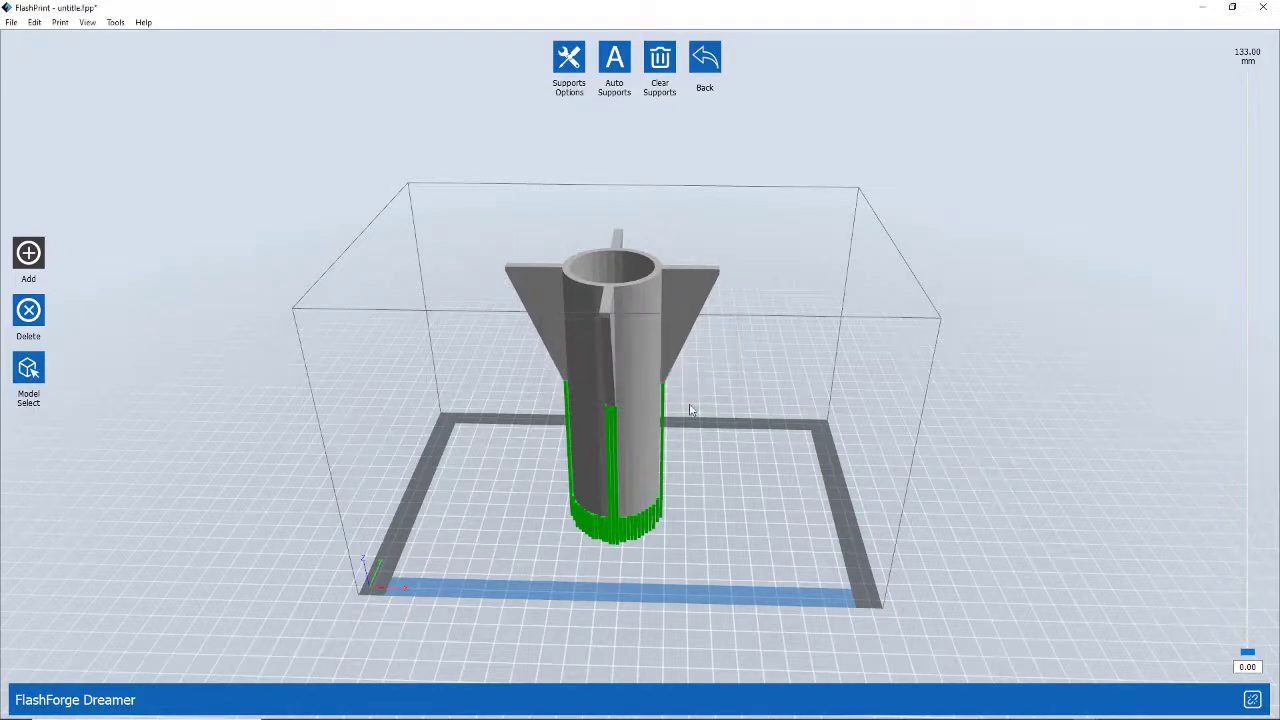
{"action": "left_click_drag", "start_coordinate": [618, 540], "coordinate": [606, 441]}
{"action": "scroll", "coordinate": [606, 443], "scroll_direction": "up", "scroll_amount": 5}
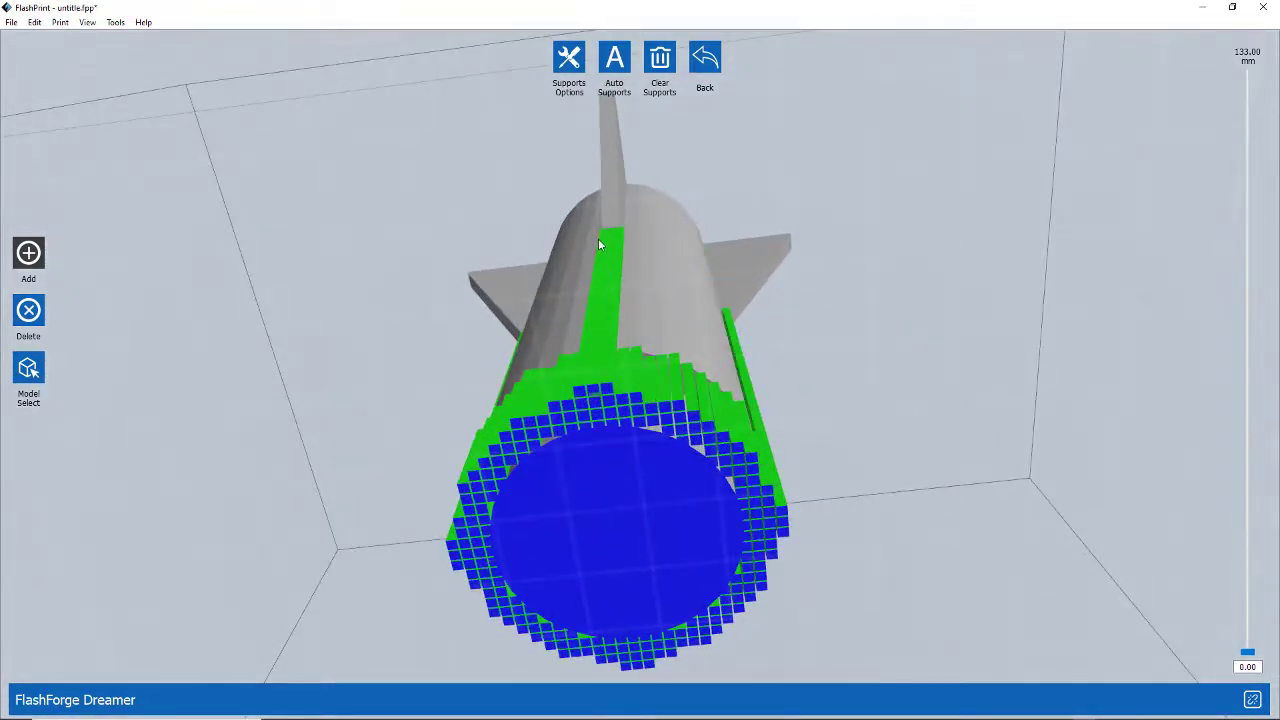
{"action": "left_click_drag", "start_coordinate": [681, 299], "coordinate": [620, 523]}
{"action": "scroll", "coordinate": [623, 537], "scroll_direction": "down", "scroll_amount": 5}
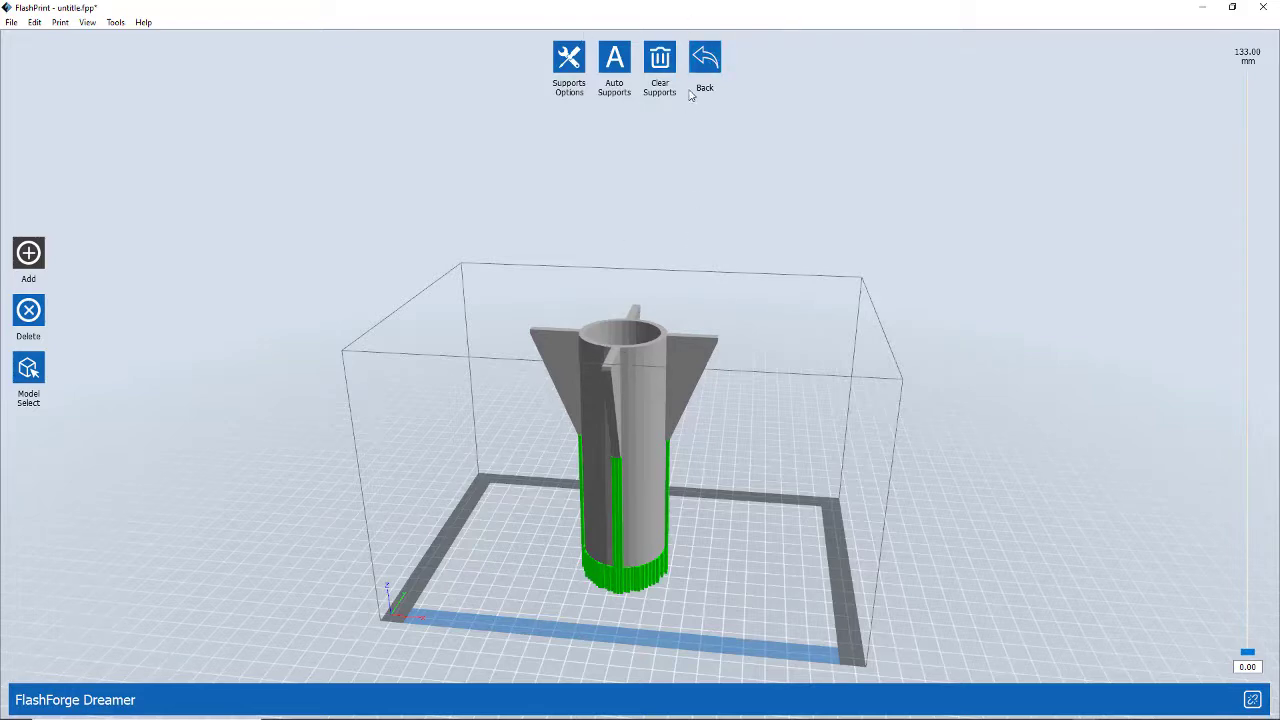
Step: Leave support editing, keep the supports, and save the project as Part1a.fpp in Downloads
{"action": "left_click", "coordinate": [707, 60]}
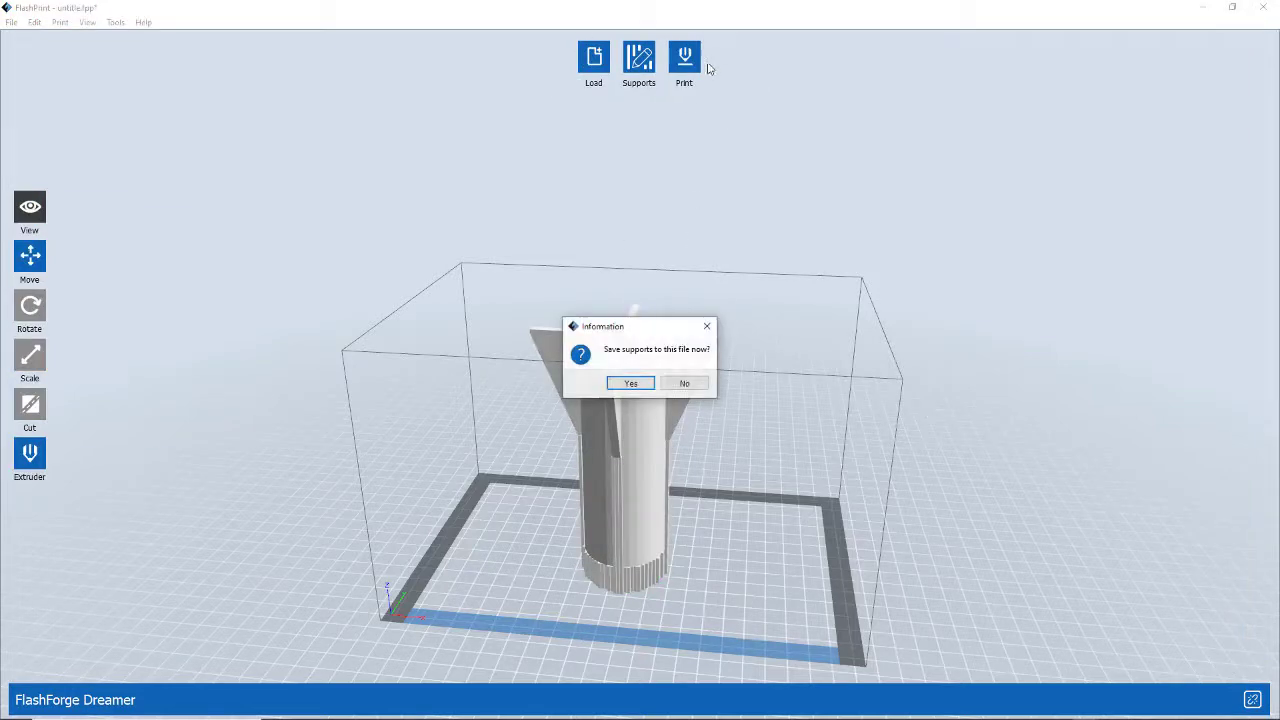
{"action": "left_click", "coordinate": [633, 388]}
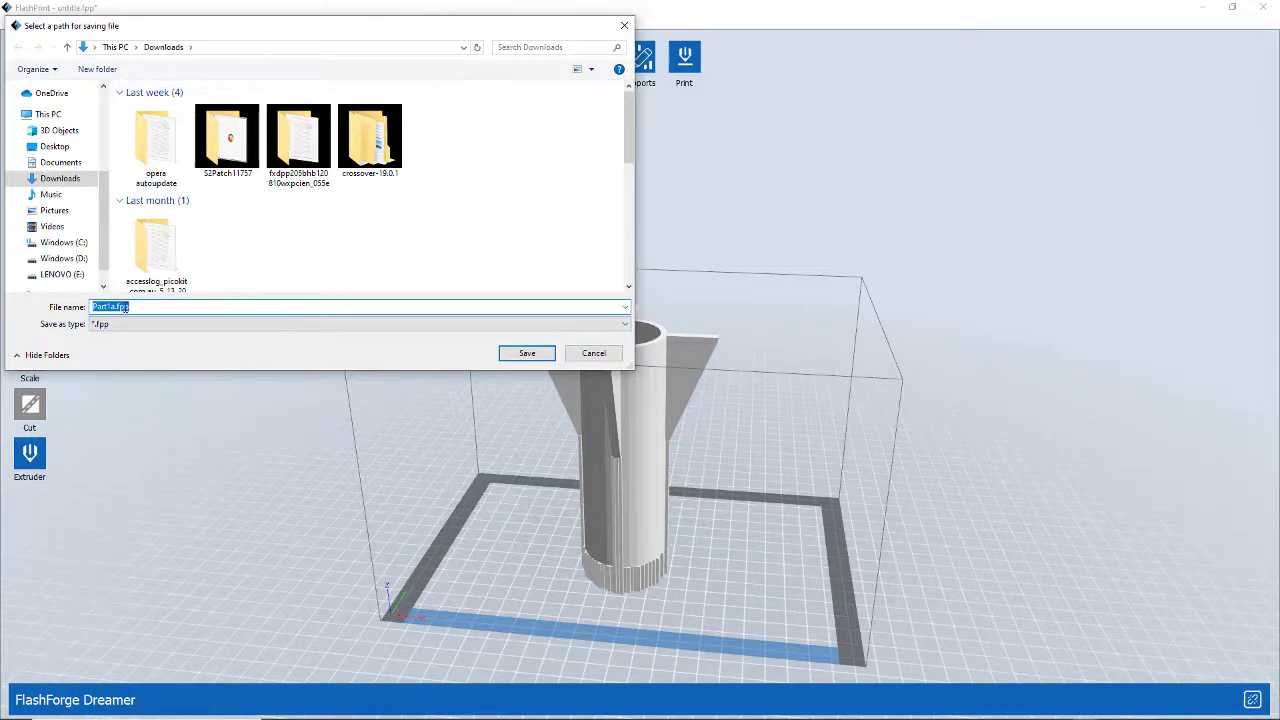
{"action": "left_click", "coordinate": [527, 354]}
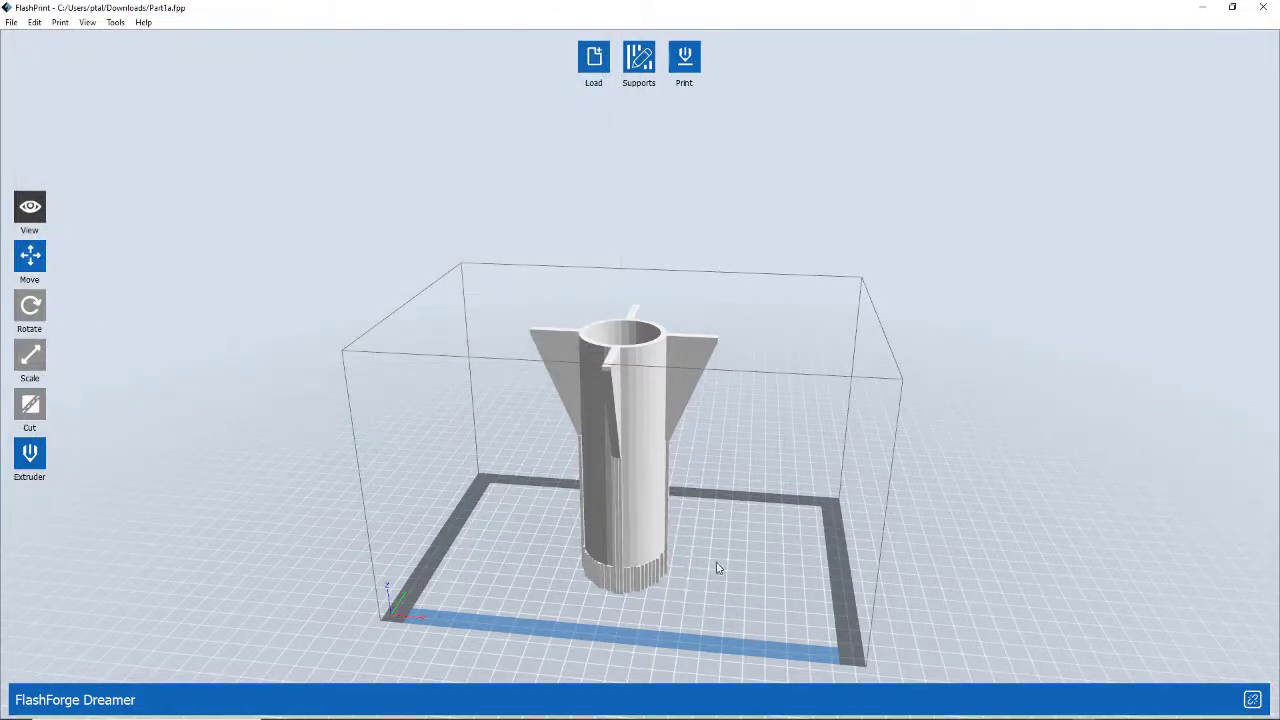
{"action": "left_click_drag", "start_coordinate": [634, 592], "coordinate": [686, 525]}
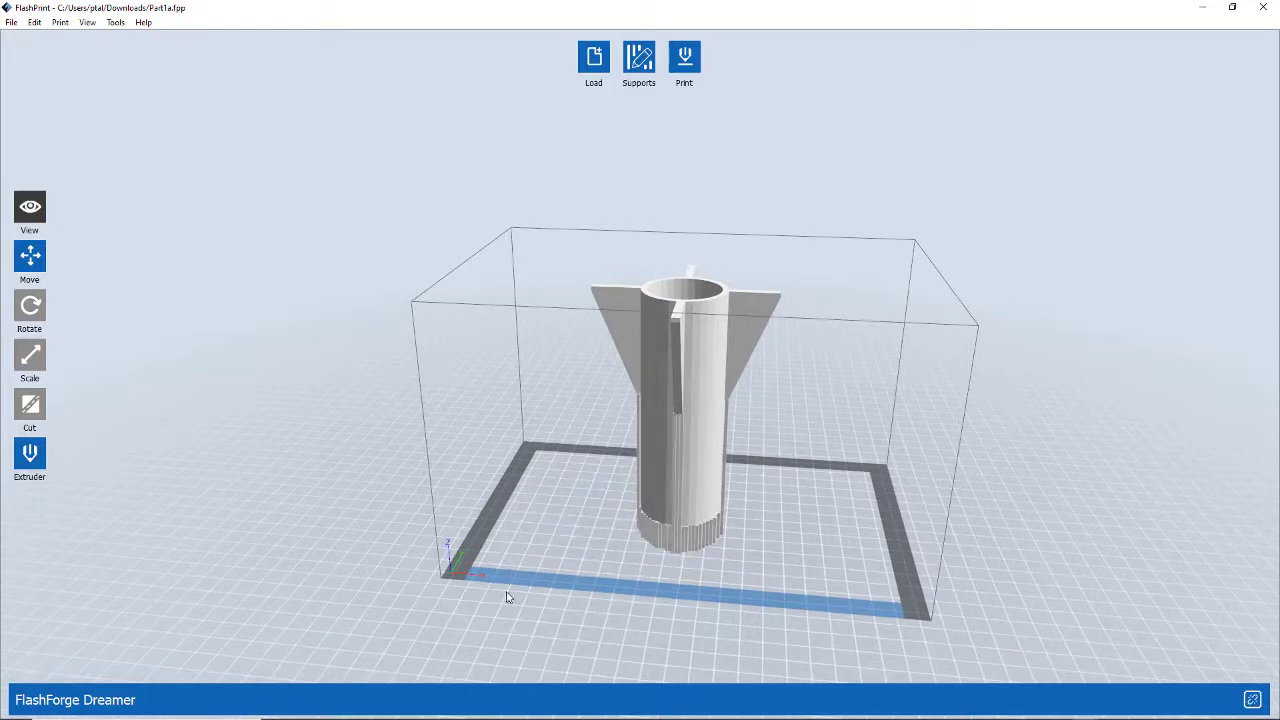
{"action": "left_click_drag", "start_coordinate": [733, 502], "coordinate": [508, 477]}
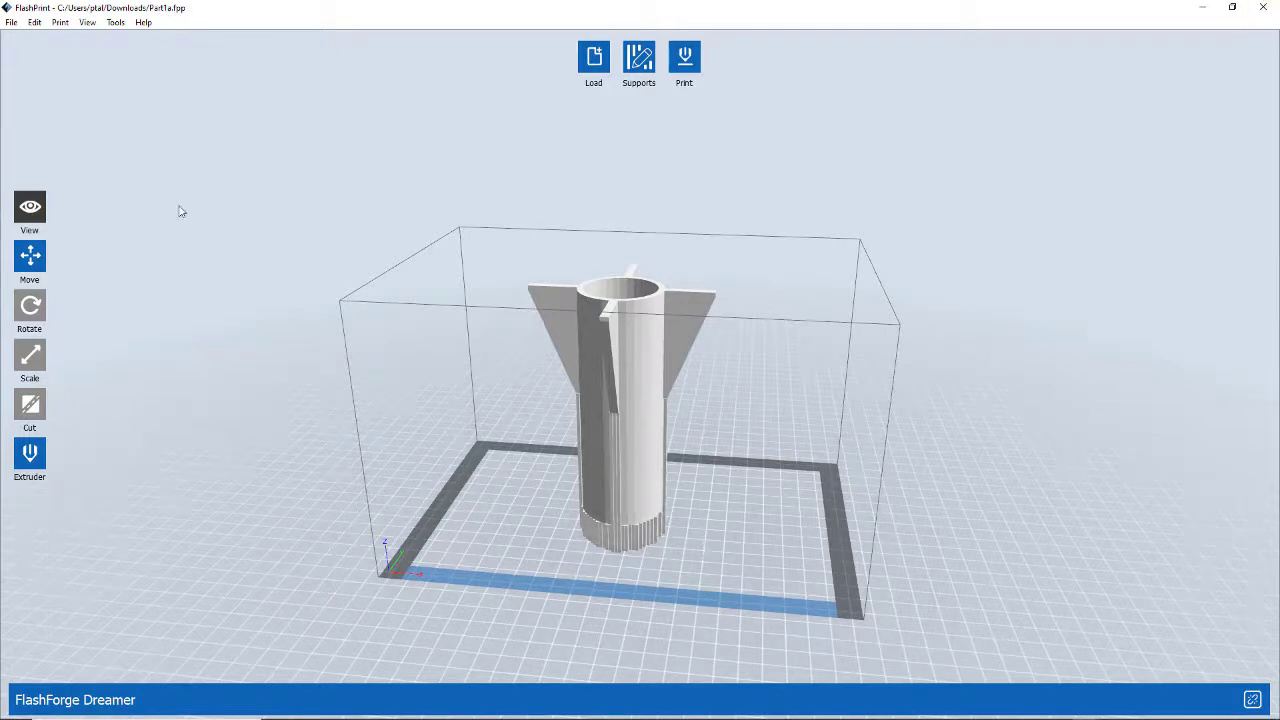
{"action": "scroll", "coordinate": [606, 563], "scroll_direction": "up", "scroll_amount": 3}
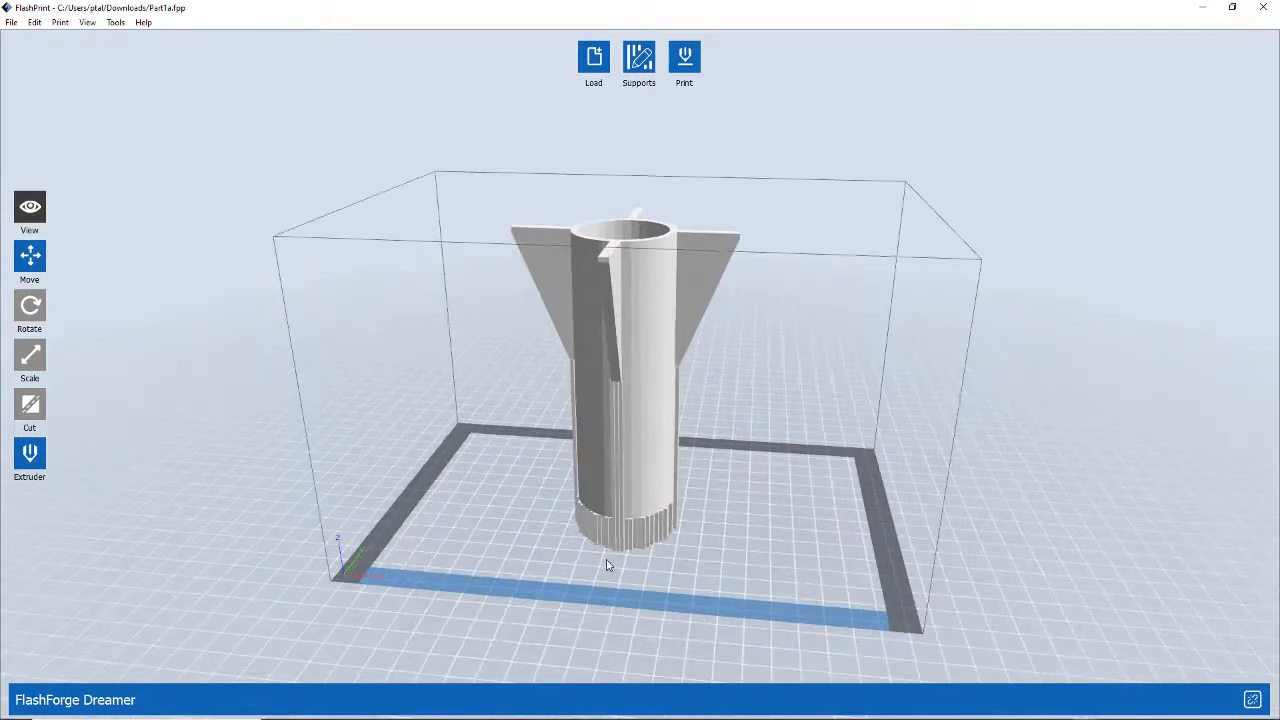
{"action": "mouse_move", "coordinate": [533, 519]}
{"action": "left_mouse_down"}
{"action": "mouse_move", "coordinate": [543, 486]}
{"action": "mouse_move", "coordinate": [514, 509]}
{"action": "mouse_move", "coordinate": [543, 529]}
{"action": "left_mouse_up"}
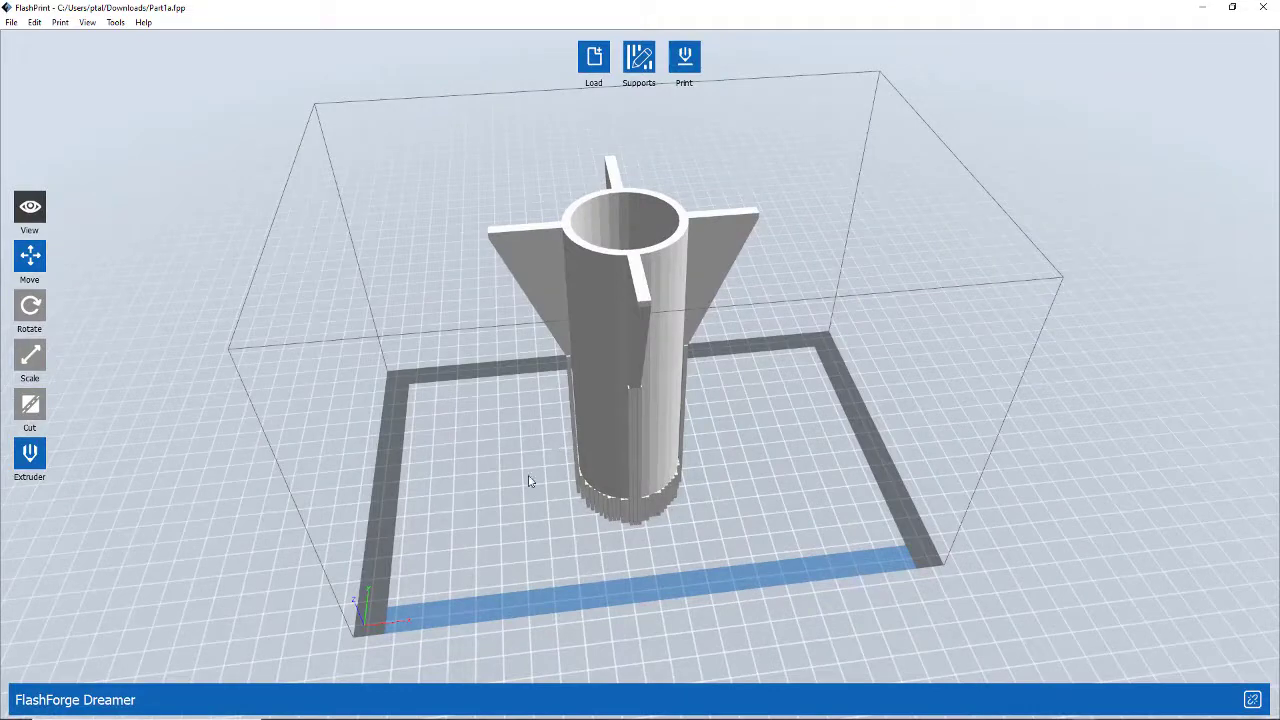
Step: Show the advanced print settings and review the print and travel speed values
{"action": "left_click", "coordinate": [686, 60]}
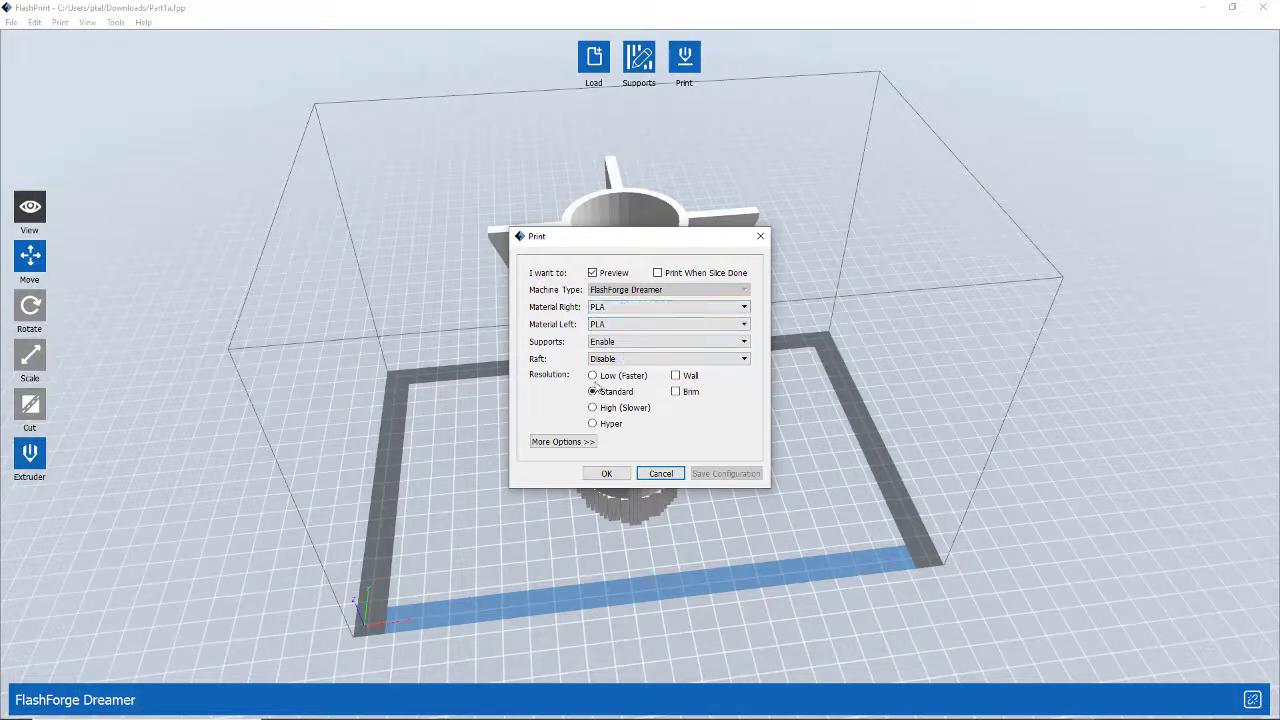
{"action": "left_click", "coordinate": [564, 445]}
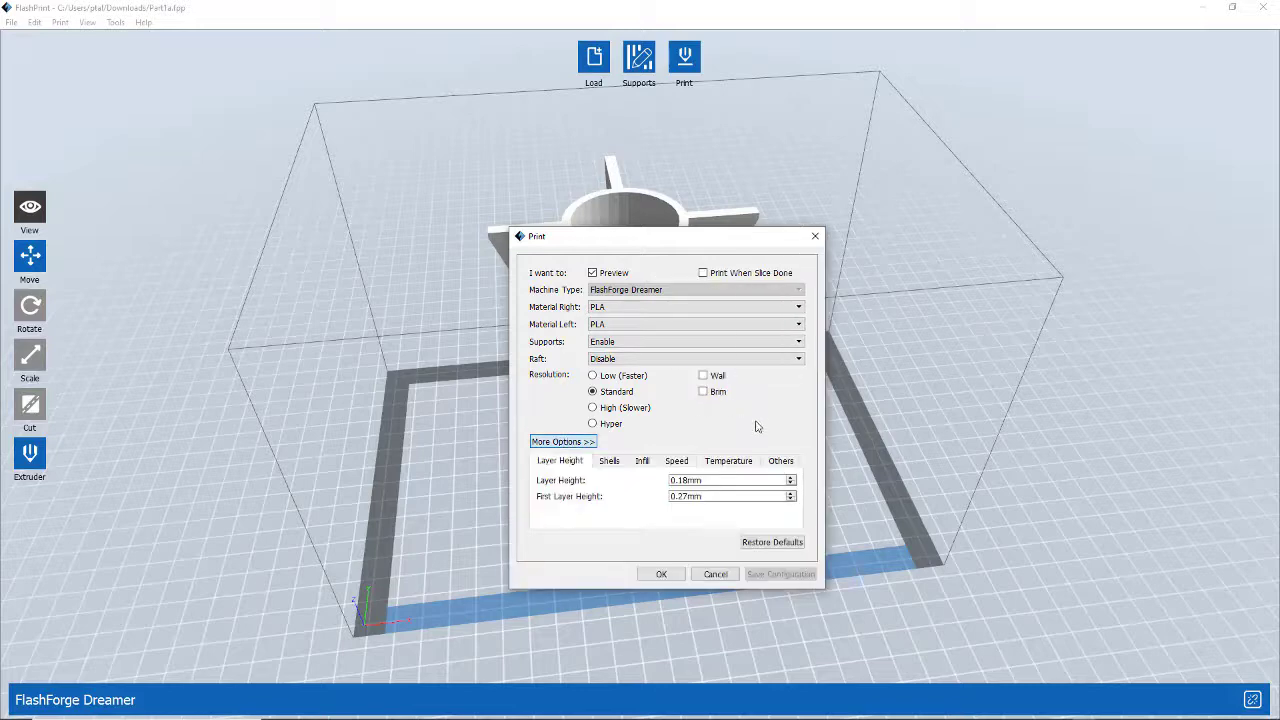
{"action": "left_click", "coordinate": [674, 462]}
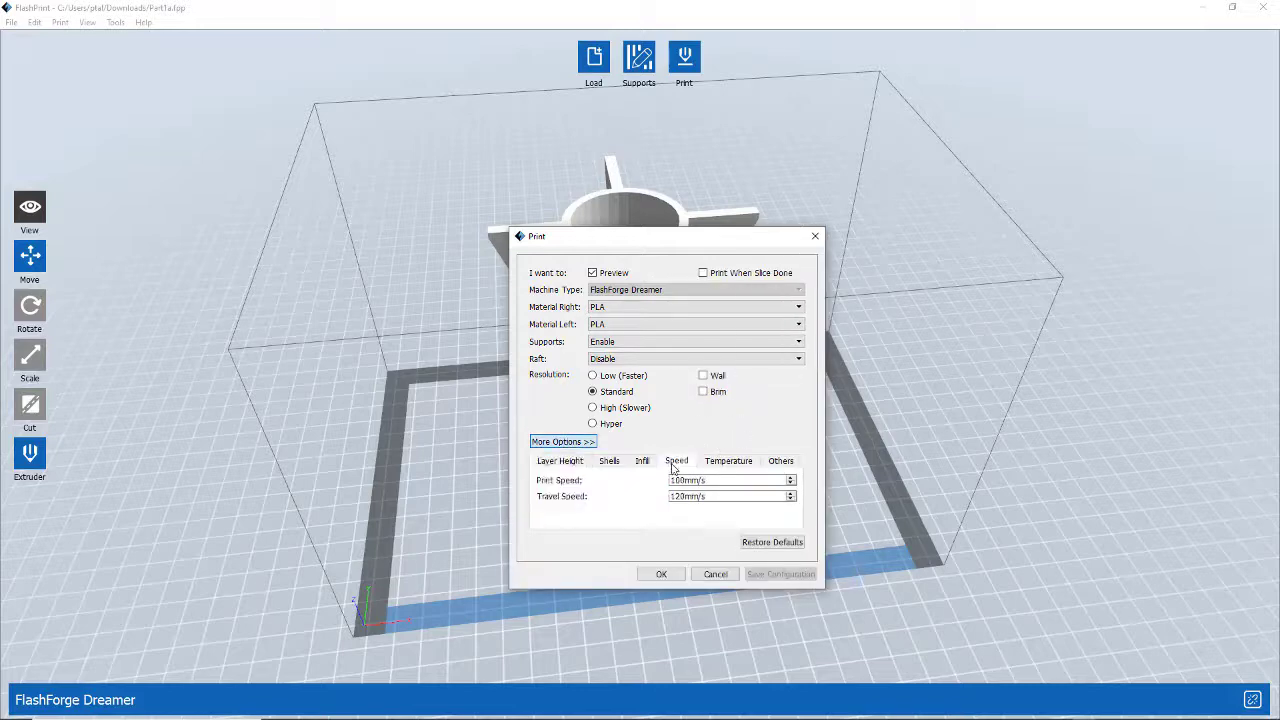
{"action": "left_click", "coordinate": [684, 480]}
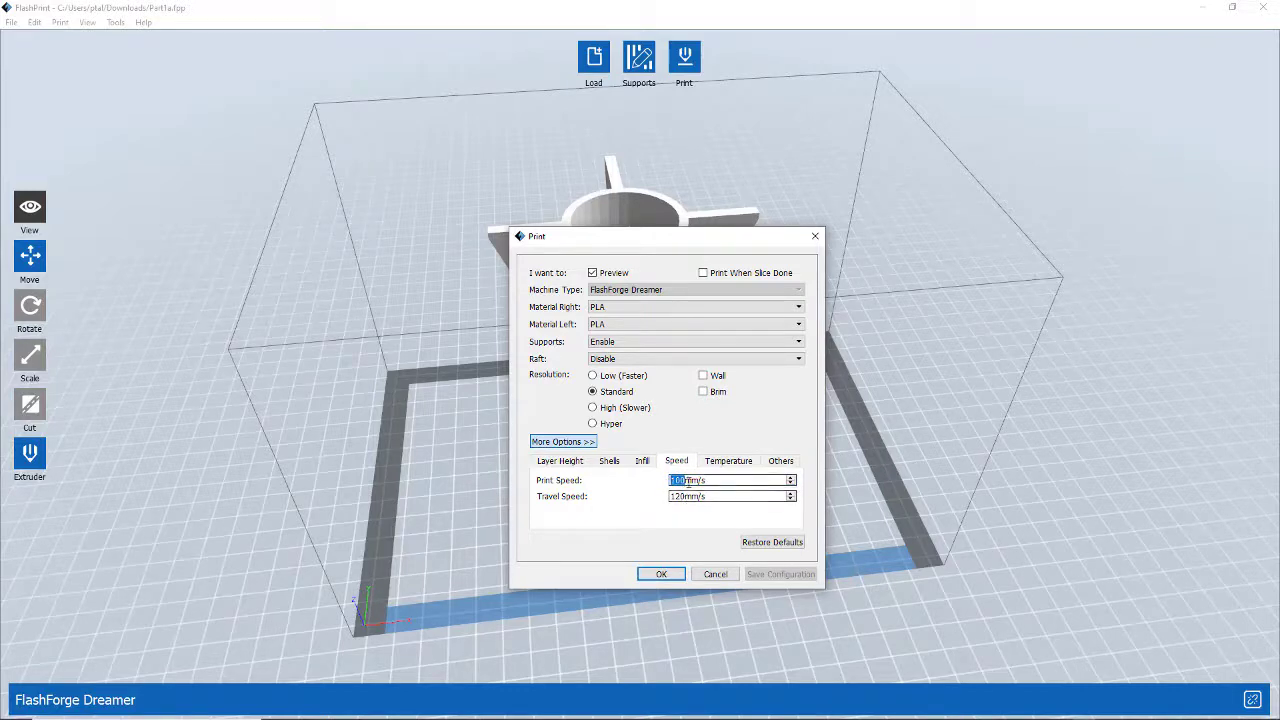
{"action": "left_click", "coordinate": [685, 480]}
{"action": "double_click", "coordinate": [722, 479]}
{"action": "key", "text": "Tab"}
Step: Set the right extruder temperature to 205°C and enable Brim around the model's base
{"action": "left_click", "coordinate": [712, 462]}
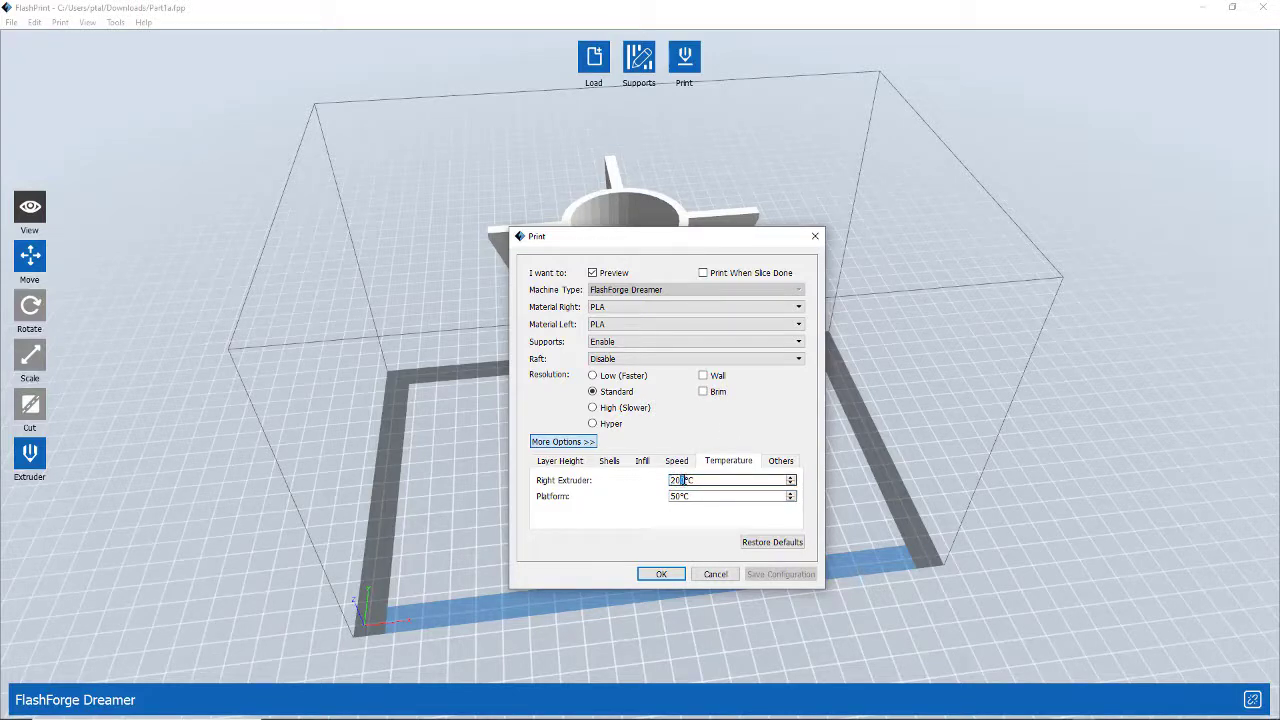
{"action": "type", "text": "5"}
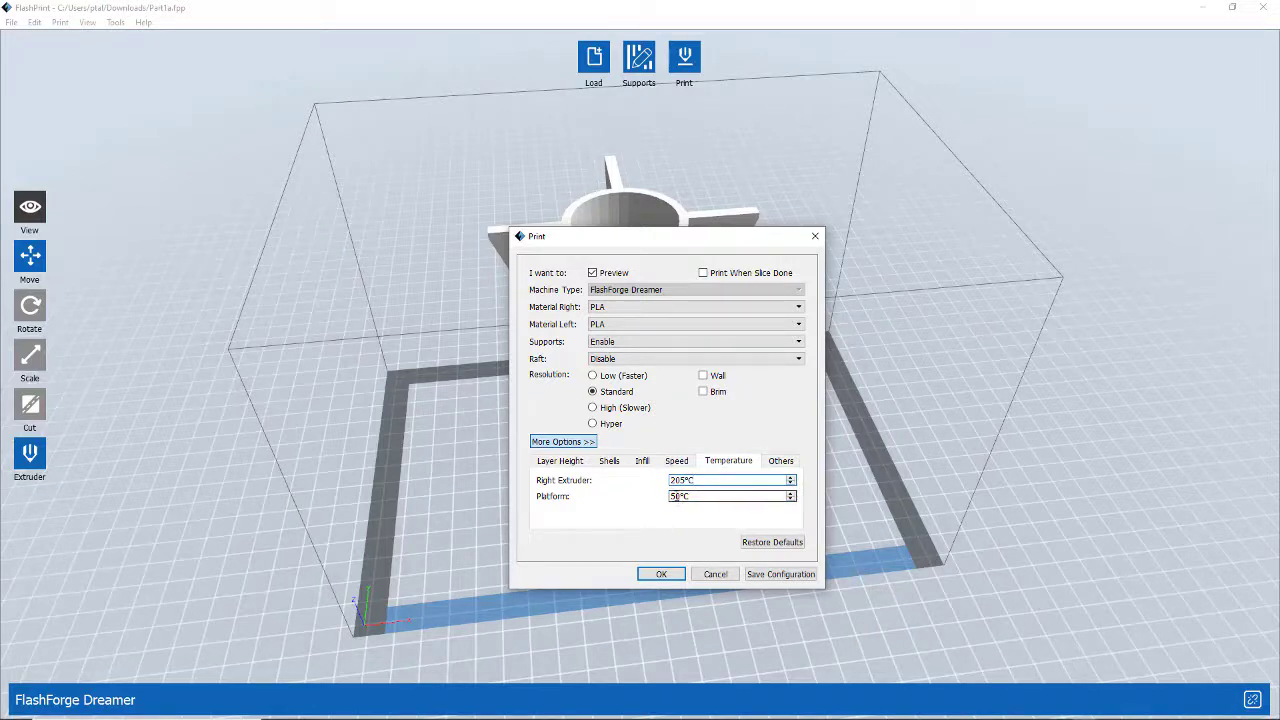
{"action": "left_click_drag", "start_coordinate": [680, 496], "coordinate": [668, 497]}
{"action": "mouse_move", "coordinate": [705, 396]}
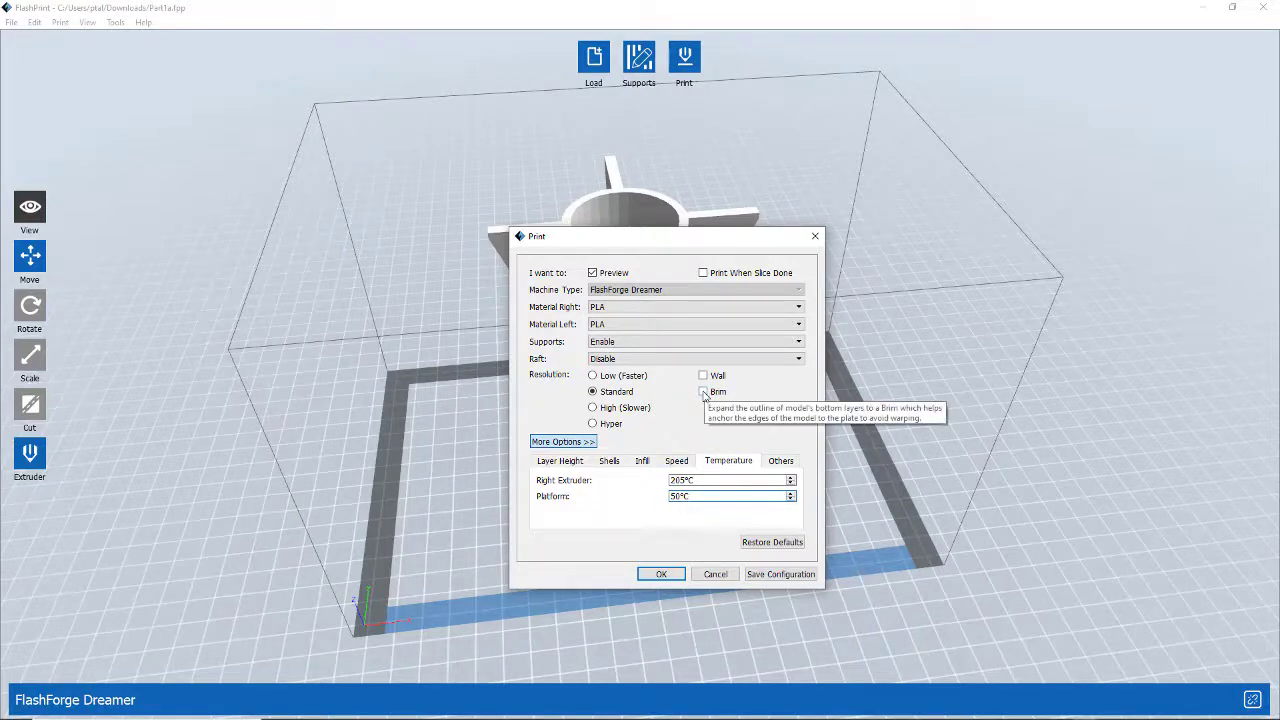
{"action": "left_click", "coordinate": [705, 392]}
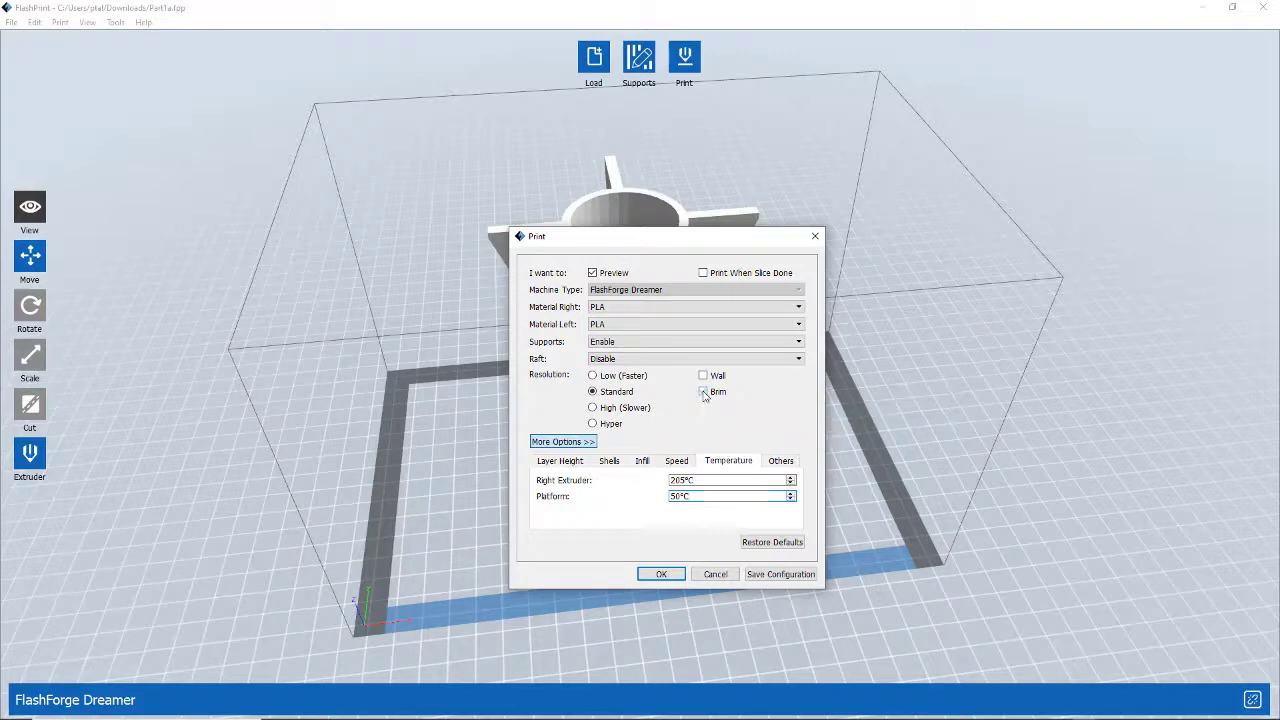
{"action": "left_click", "coordinate": [776, 577]}
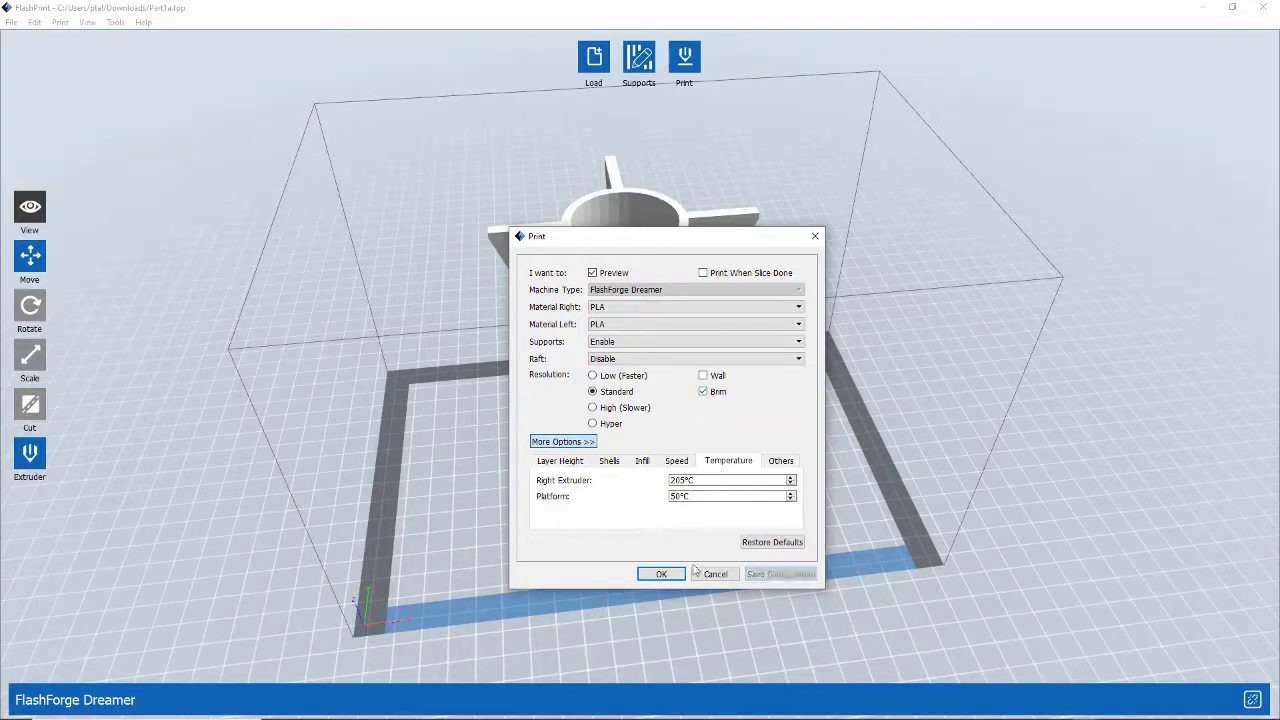
Step: Slice the rocket into 738 layers and save it as Part1a.gx, overwriting the existing file
{"action": "left_click", "coordinate": [661, 576]}
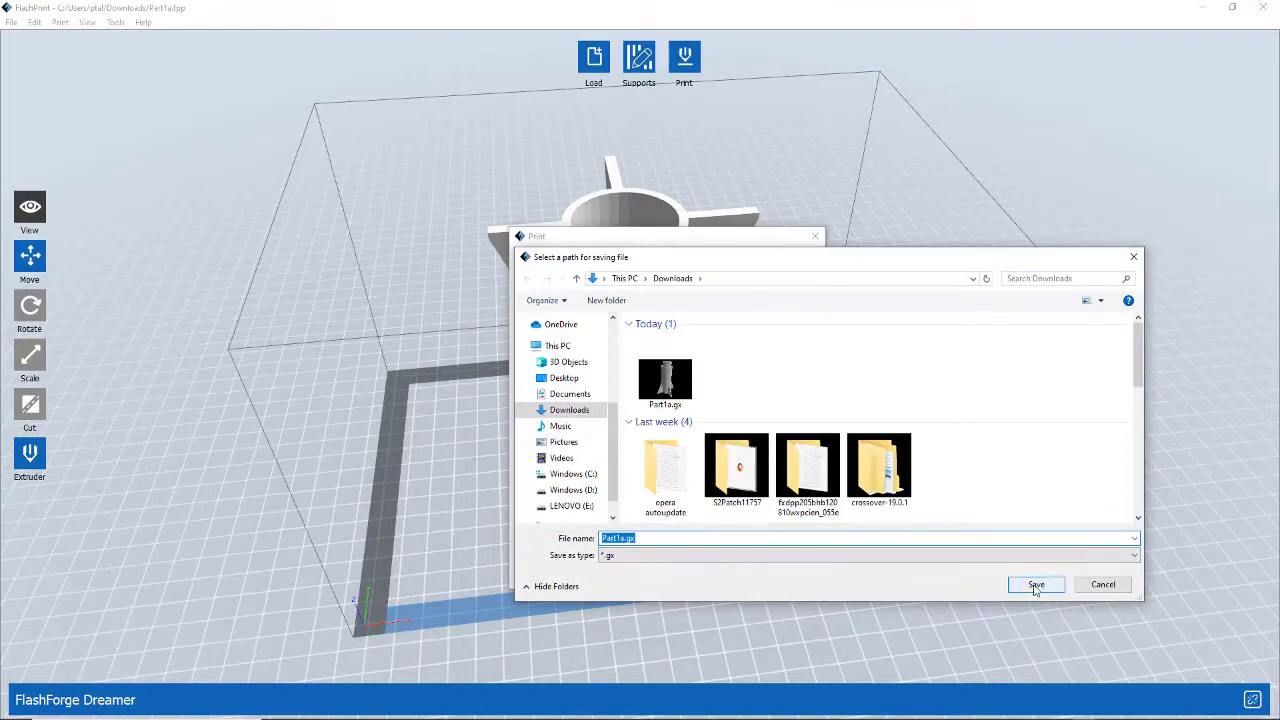
{"action": "left_click", "coordinate": [1036, 586]}
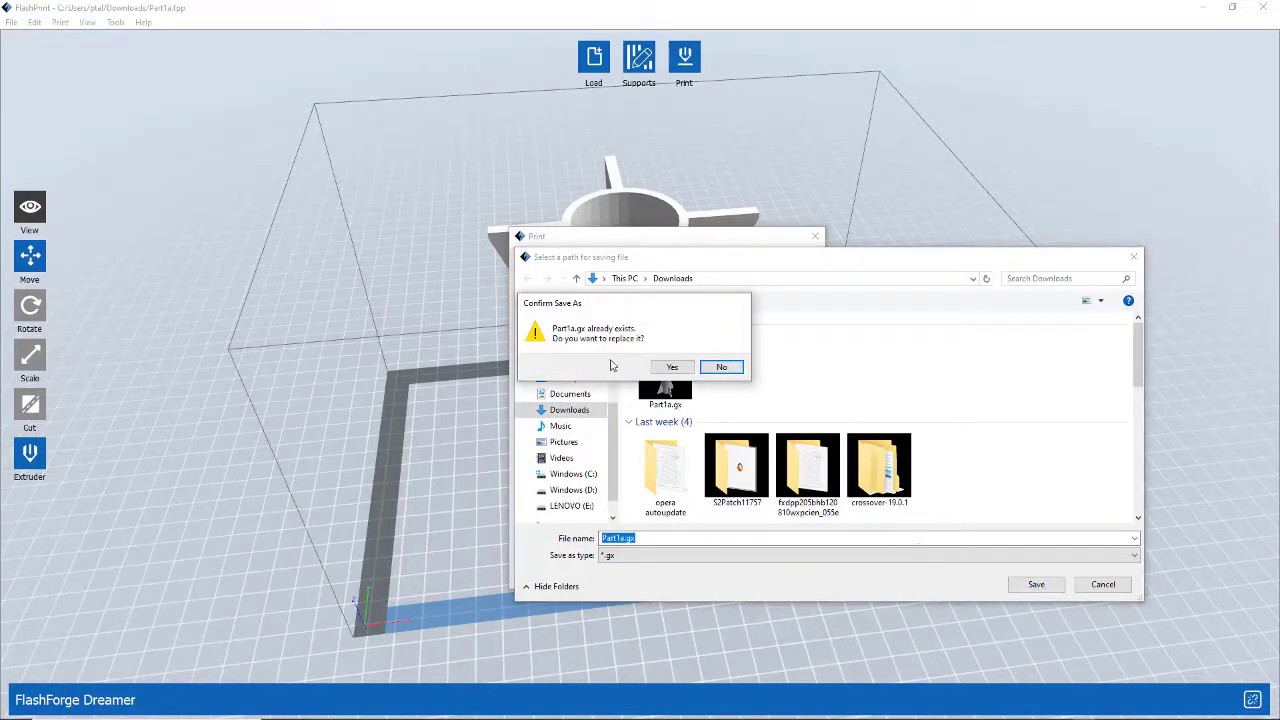
{"action": "left_click", "coordinate": [674, 366]}
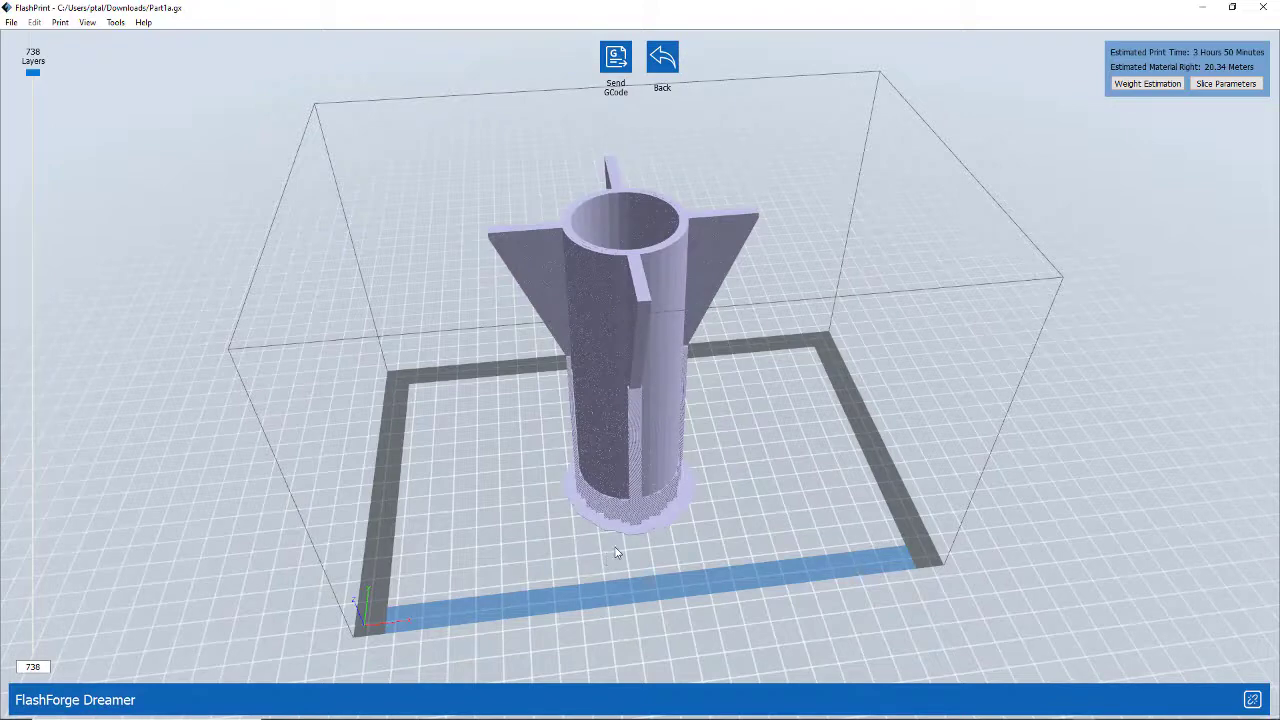
{"action": "scroll", "coordinate": [617, 551], "scroll_direction": "up", "scroll_amount": 8}
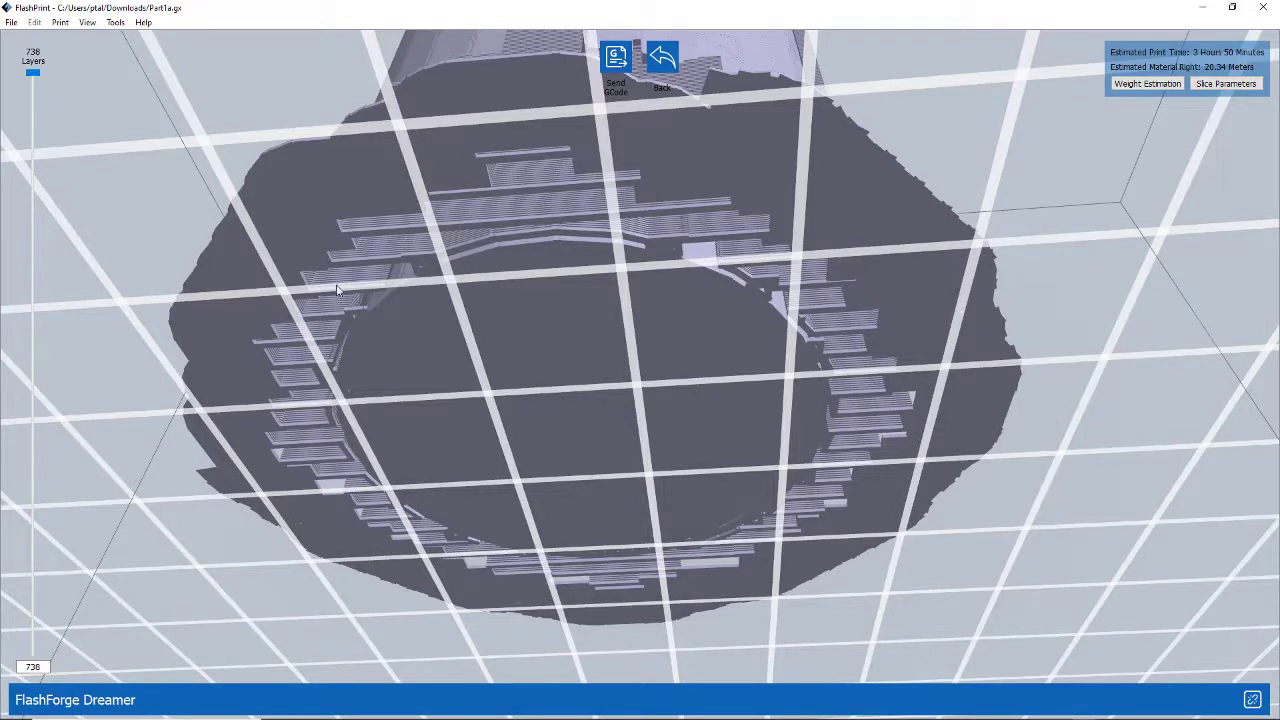
{"action": "left_click_drag", "start_coordinate": [597, 469], "coordinate": [613, 512]}
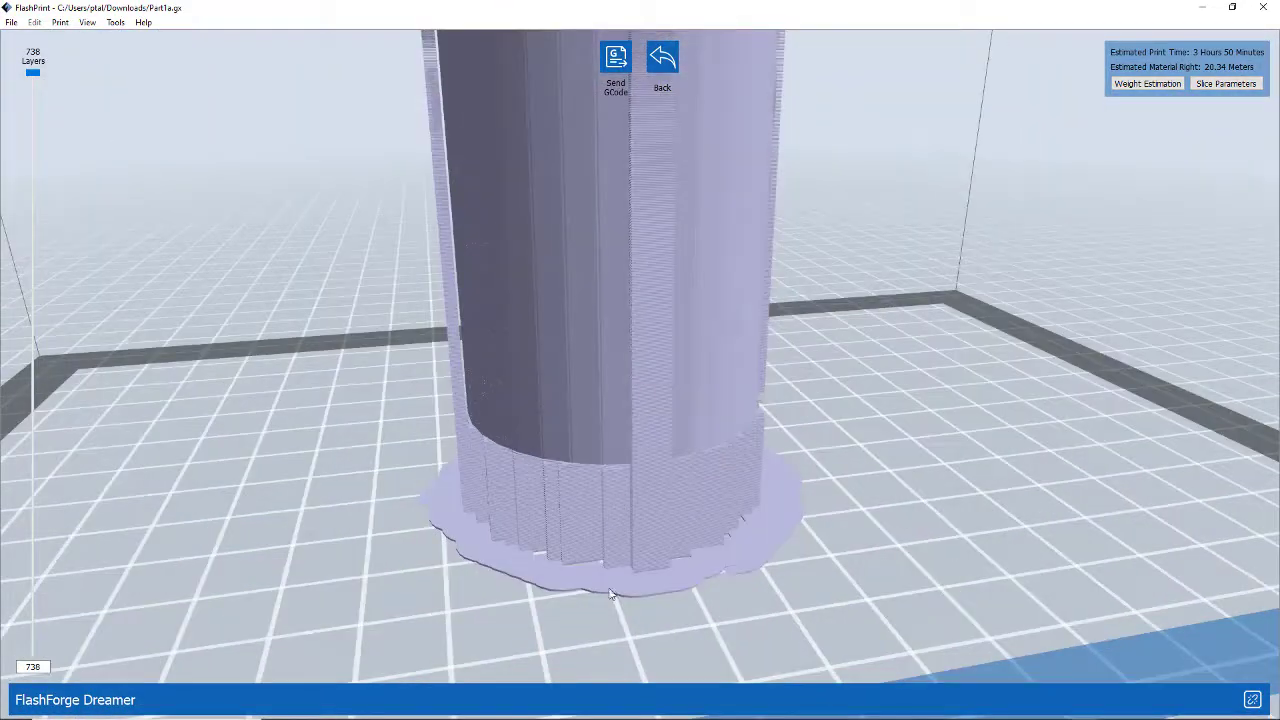
{"action": "scroll", "coordinate": [585, 598], "scroll_direction": "up", "scroll_amount": 2}
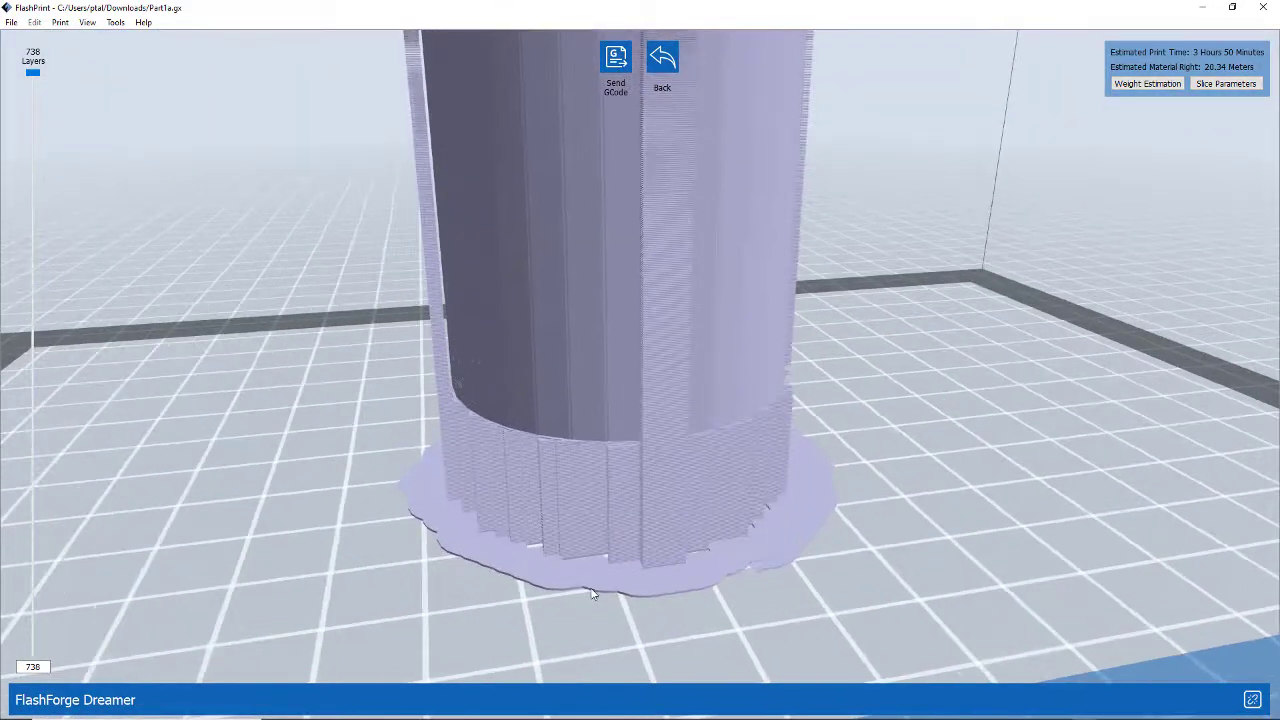
{"action": "scroll", "coordinate": [586, 595], "scroll_direction": "down", "scroll_amount": 3}
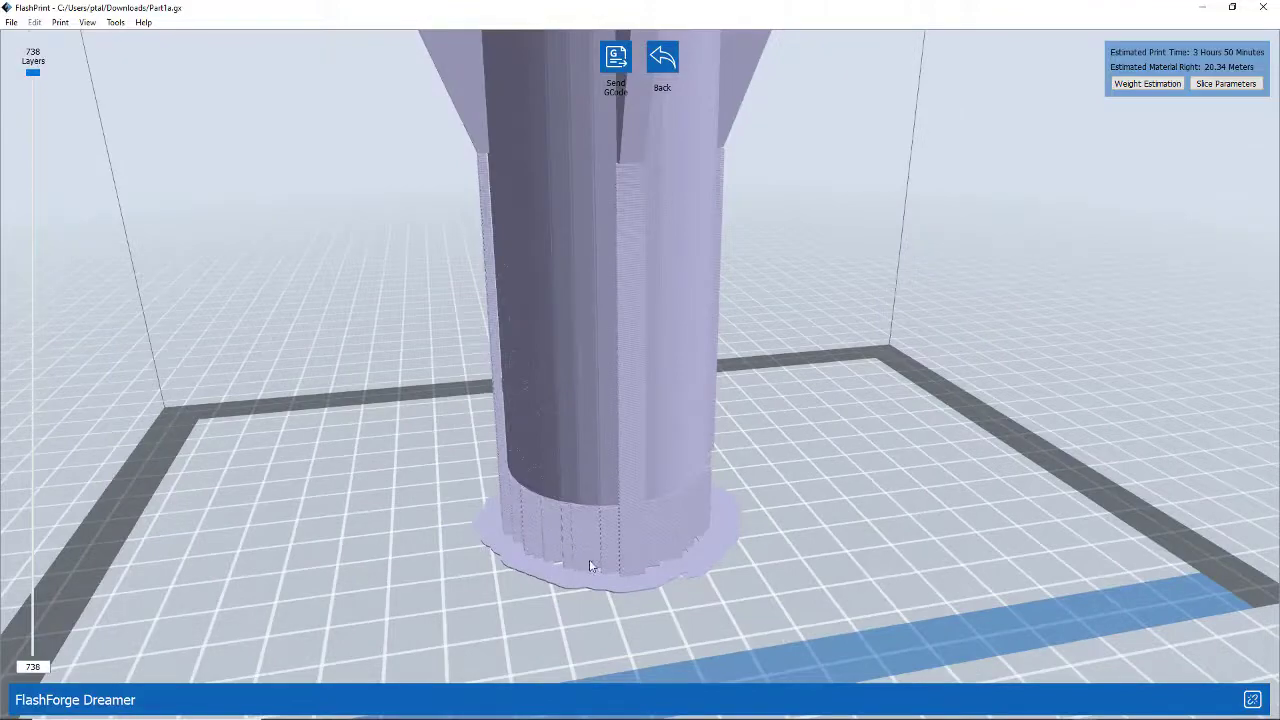
{"action": "scroll", "coordinate": [573, 566], "scroll_direction": "down", "scroll_amount": 1}
{"action": "scroll", "coordinate": [573, 566], "scroll_direction": "down", "scroll_amount": 2}
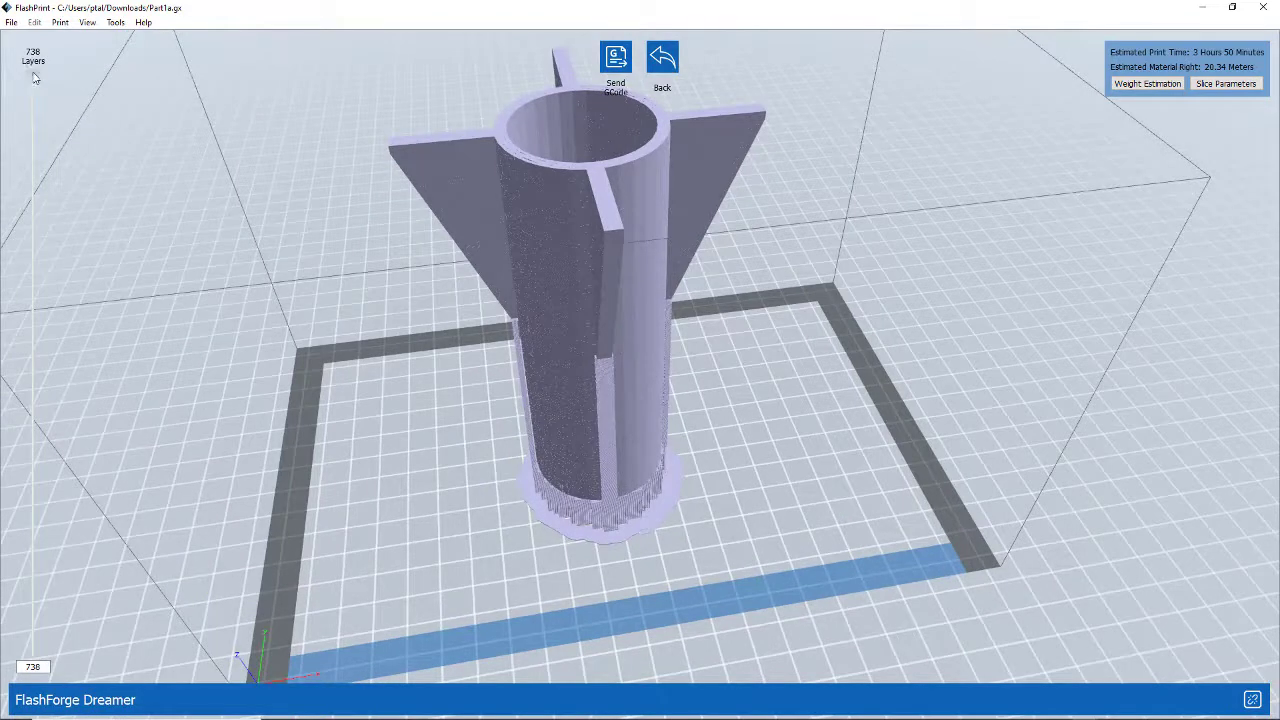
{"action": "left_click_drag", "start_coordinate": [33, 78], "coordinate": [54, 317]}
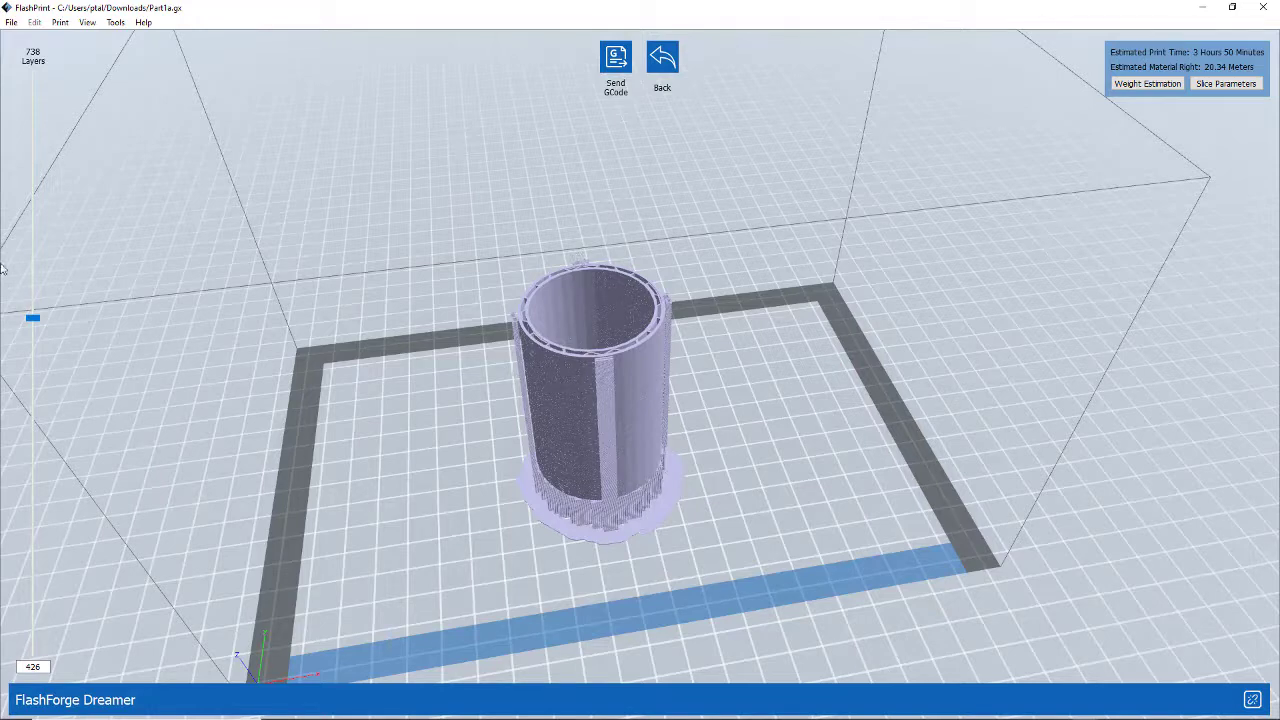
{"action": "left_click_drag", "start_coordinate": [33, 319], "coordinate": [7, 660]}
{"action": "scroll", "coordinate": [607, 532], "scroll_direction": "up", "scroll_amount": 10}
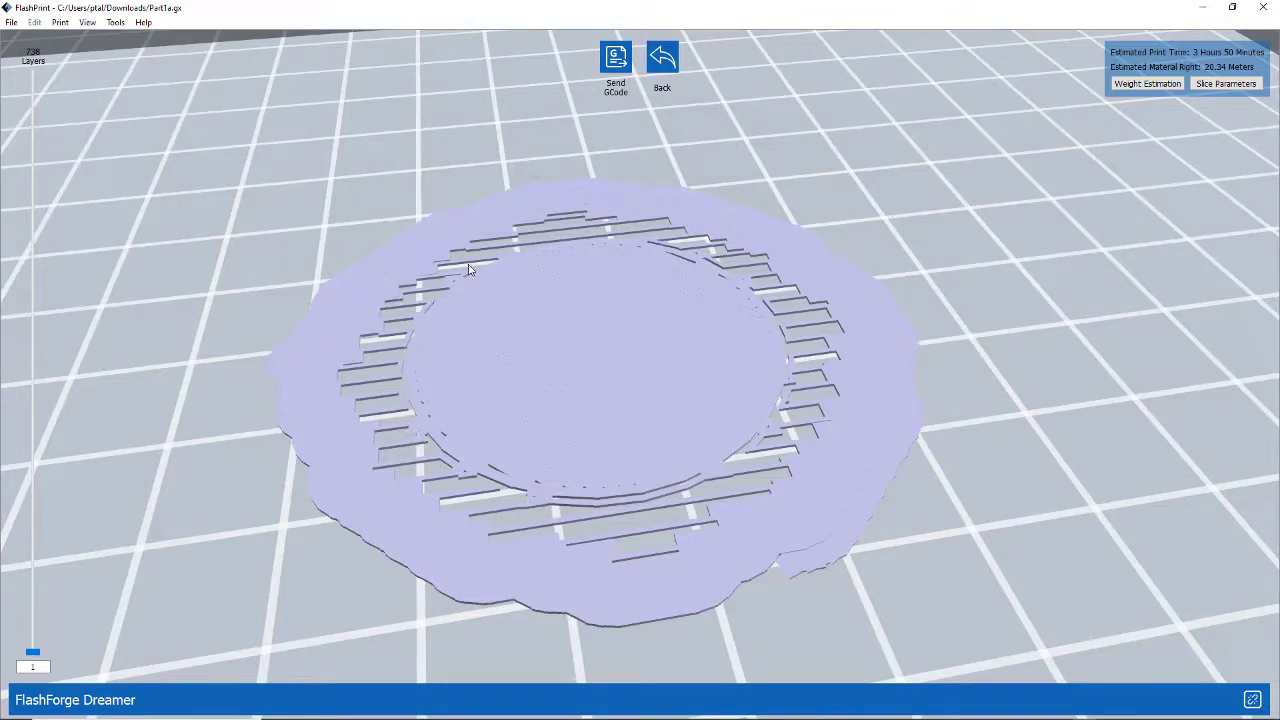
{"action": "scroll", "coordinate": [603, 443], "scroll_direction": "down", "scroll_amount": 5}
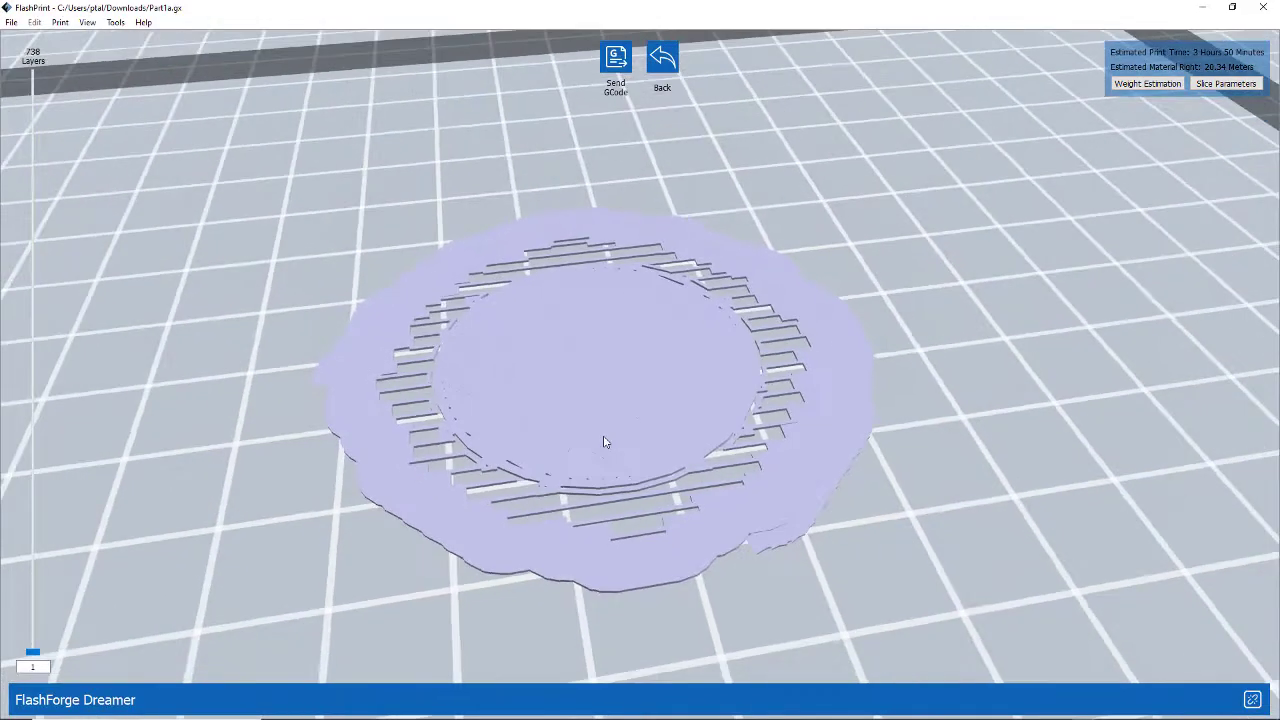
{"action": "left_click_drag", "start_coordinate": [33, 652], "coordinate": [25, 62]}
{"action": "scroll", "coordinate": [515, 655], "scroll_direction": "down", "scroll_amount": 8}
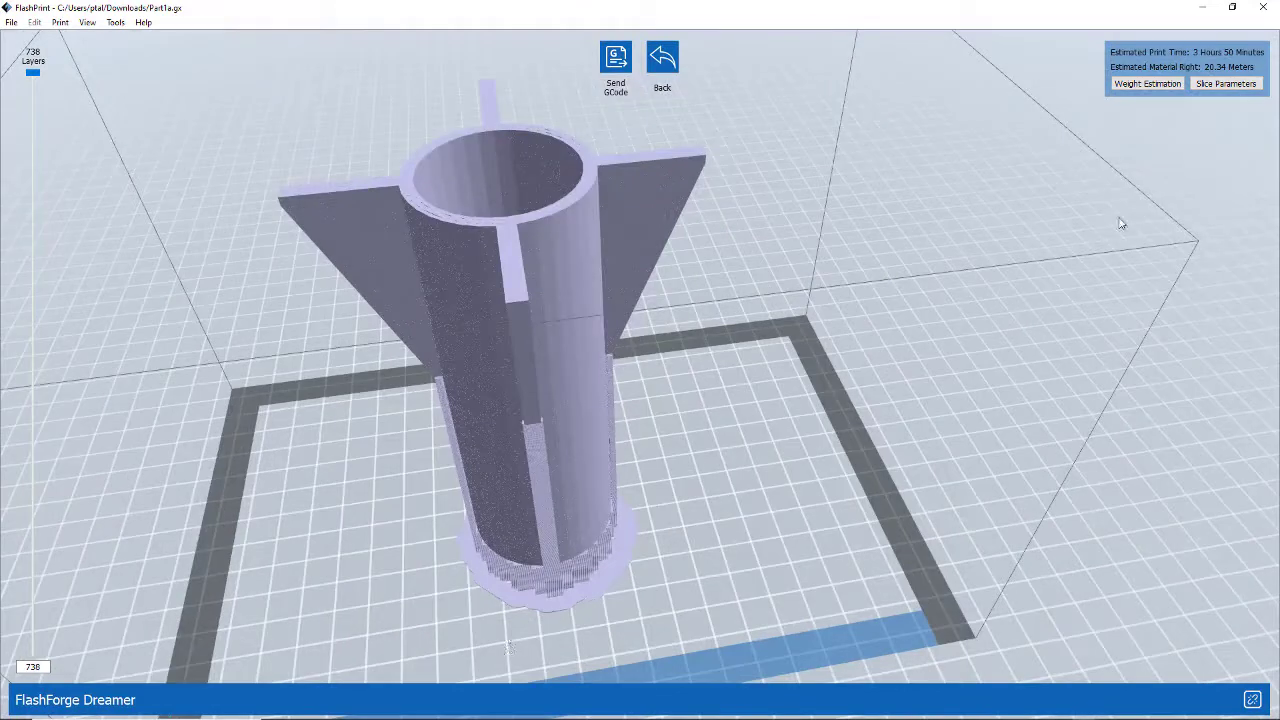
Step: Estimate the print weight for PLA at 1.24 g/cm³, about 60.68 g, and move the window aside
{"action": "left_click", "coordinate": [1138, 86]}
{"action": "left_click", "coordinate": [1138, 86]}
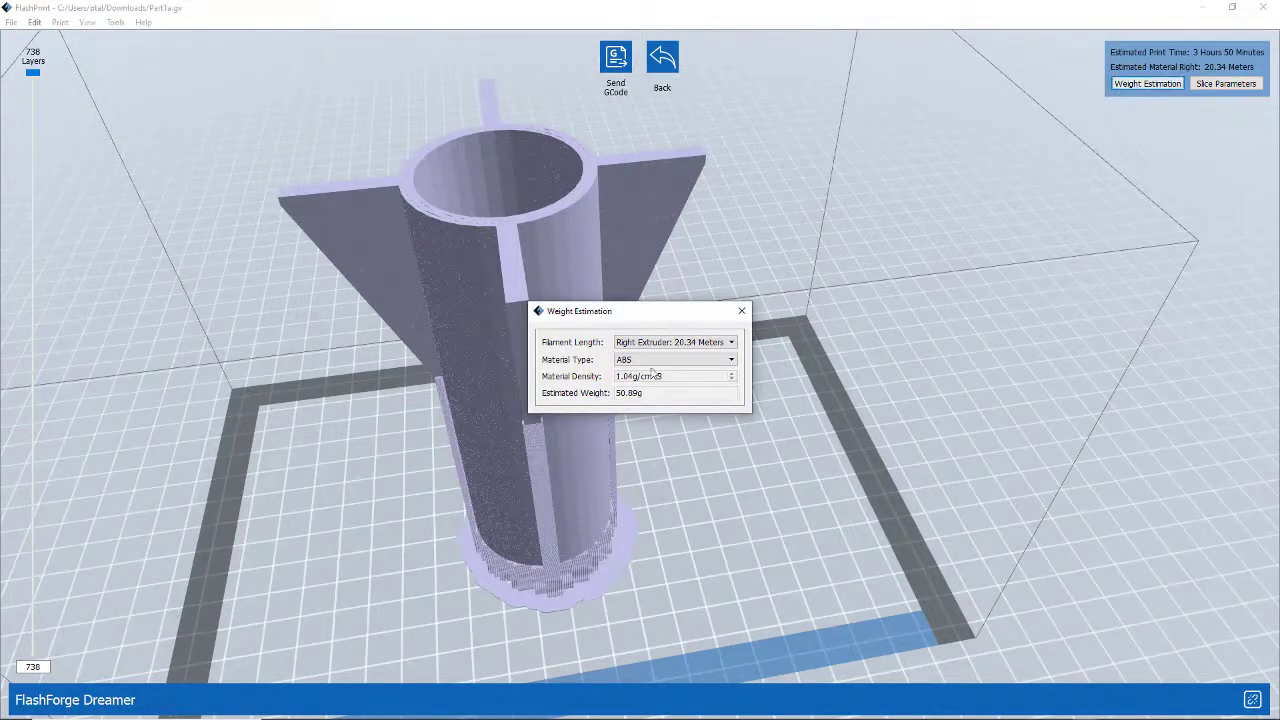
{"action": "left_click", "coordinate": [688, 362]}
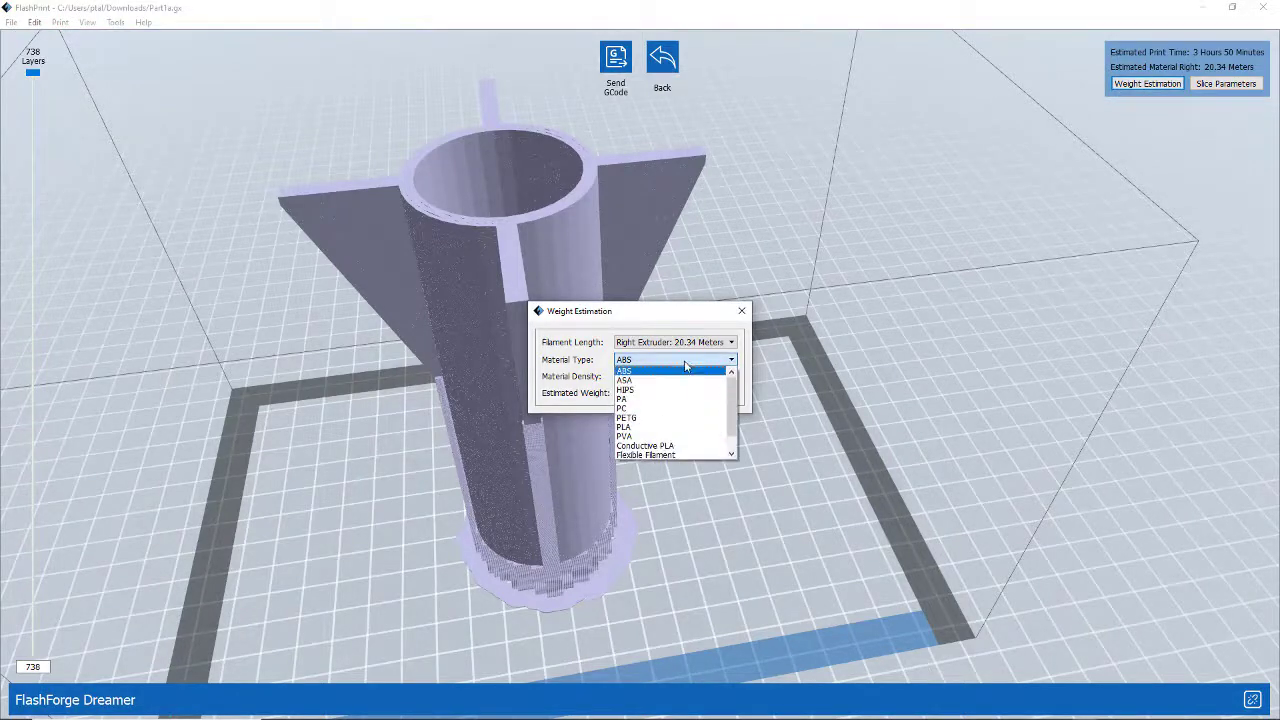
{"action": "left_click", "coordinate": [651, 427]}
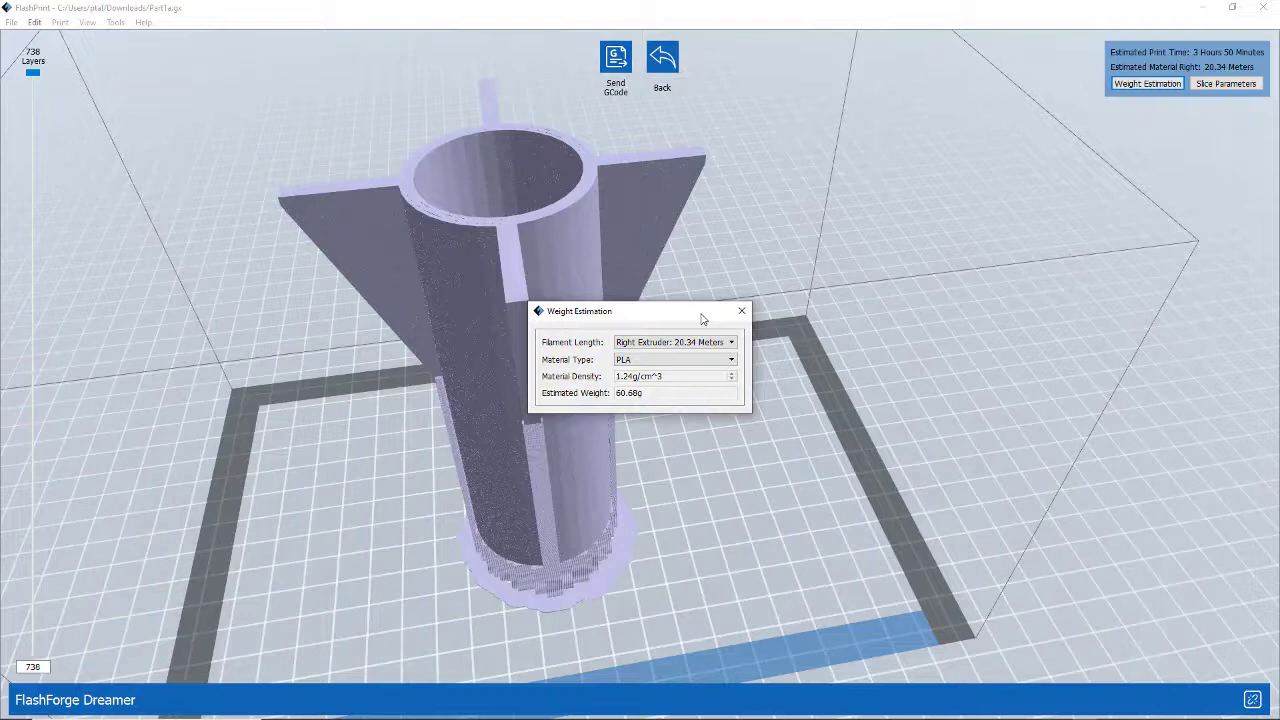
{"action": "left_click_drag", "start_coordinate": [703, 315], "coordinate": [786, 320]}
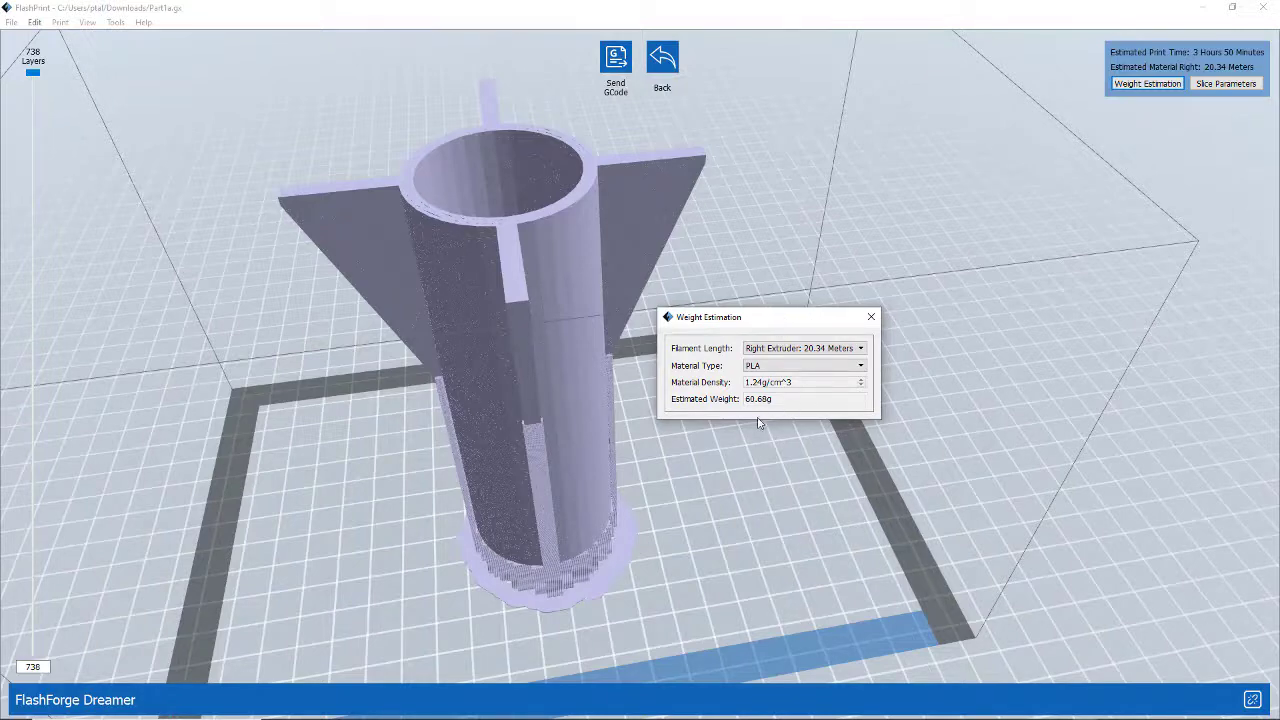
Step: Close the weight estimate and printer connection windows, then orbit to a frontal view of the sliced rocket
{"action": "left_click", "coordinate": [870, 318]}
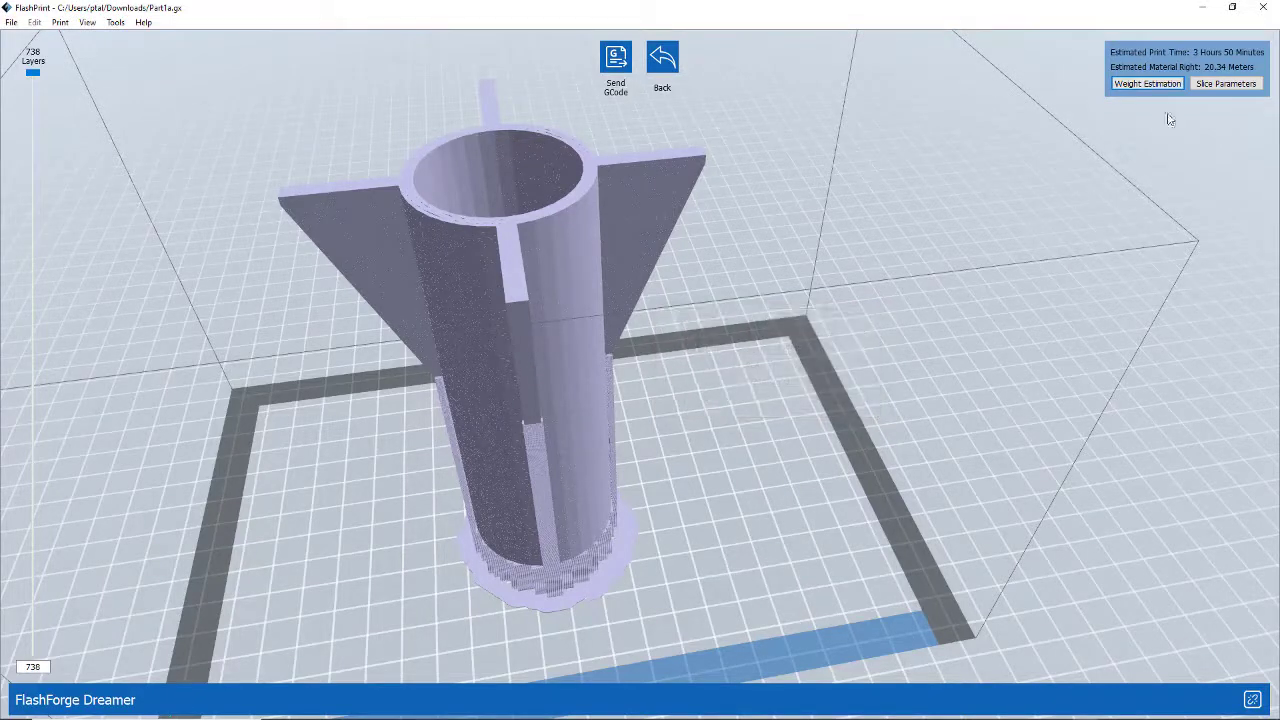
{"action": "left_click", "coordinate": [616, 60]}
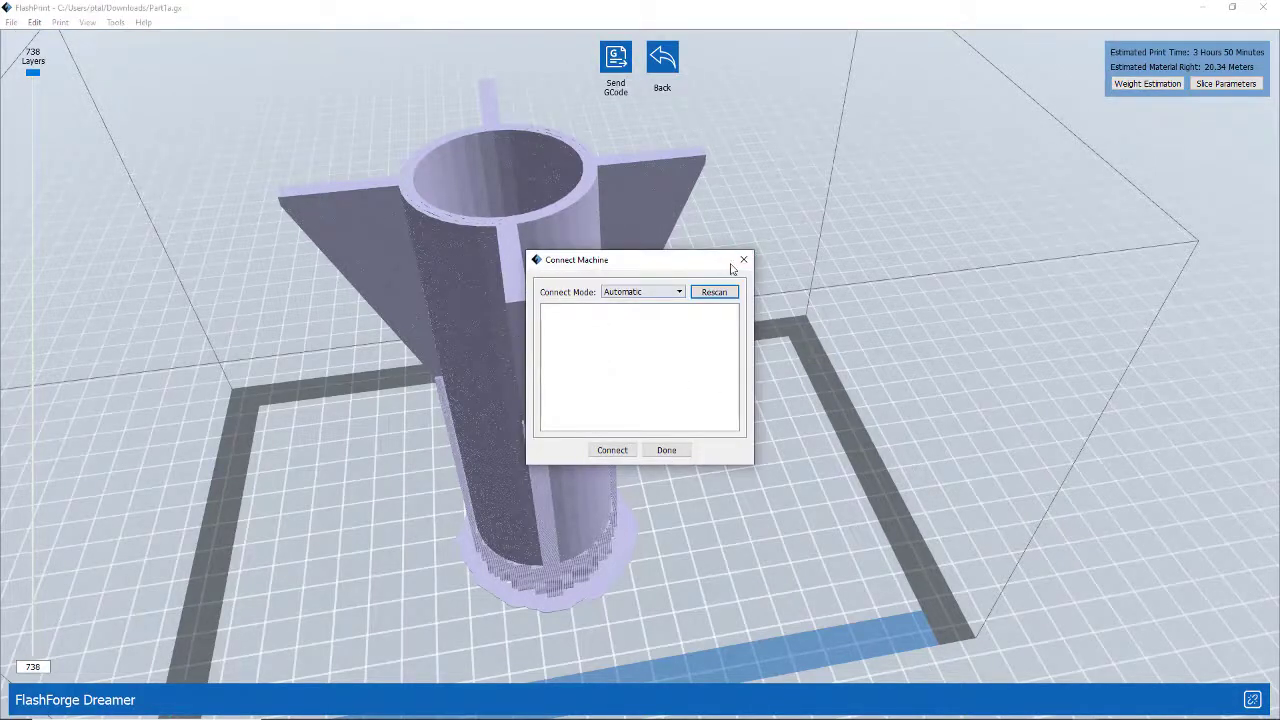
{"action": "left_click", "coordinate": [743, 260]}
{"action": "scroll", "coordinate": [736, 327], "scroll_direction": "down", "scroll_amount": 5}
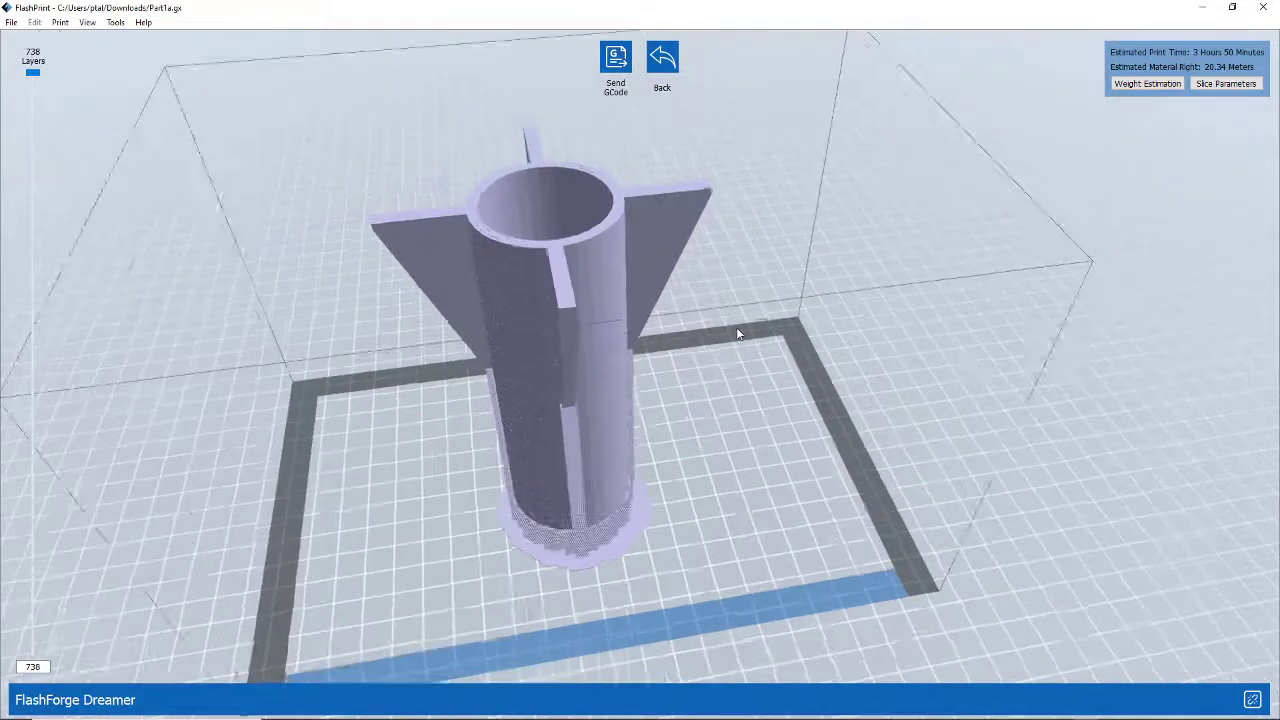
{"action": "left_click_drag", "start_coordinate": [736, 327], "coordinate": [625, 361]}
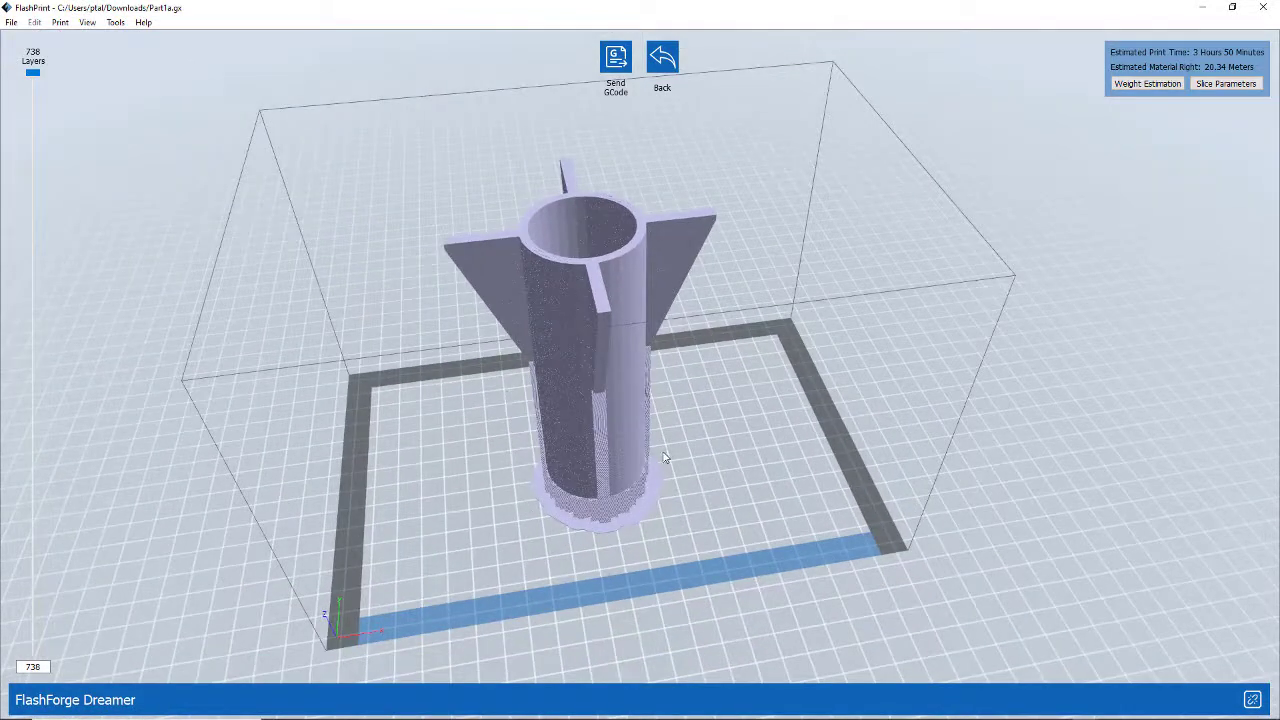